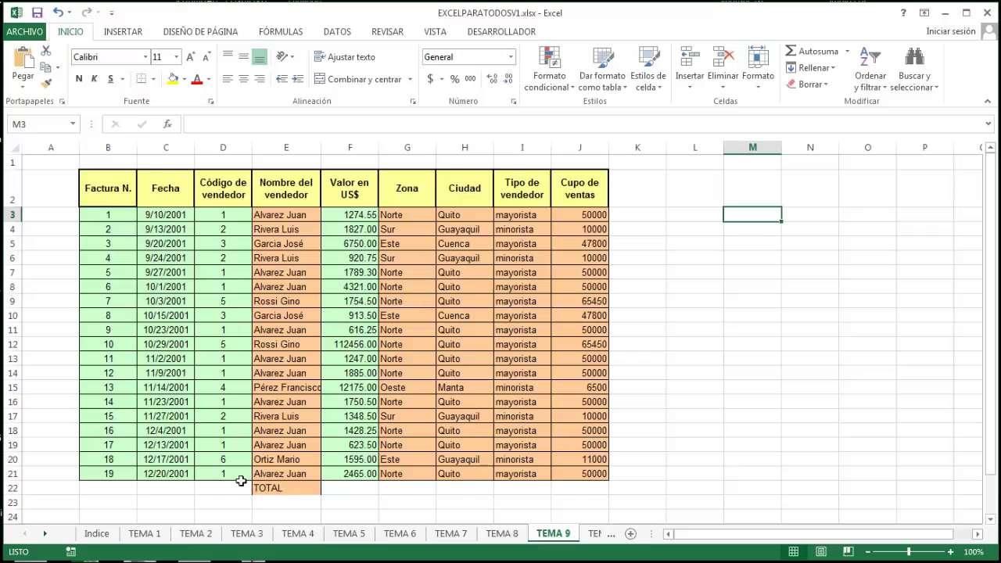
Highlight the values under Valor en US$ in F3:F21
scroll(400, 487, "down", 1)
scroll(400, 487, "up", 1)
left_click_drag(364, 213, 366, 476)
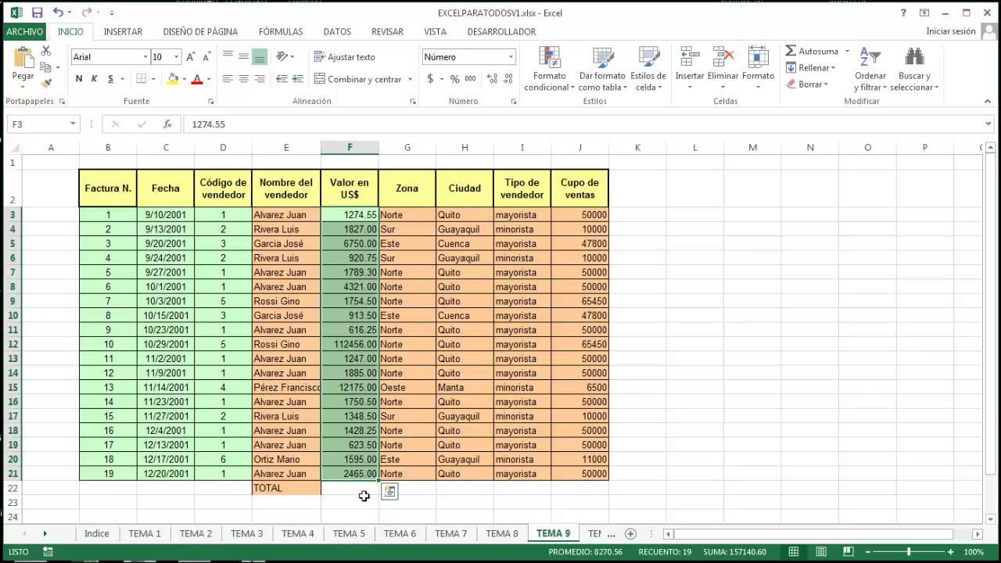
left_click(363, 496)
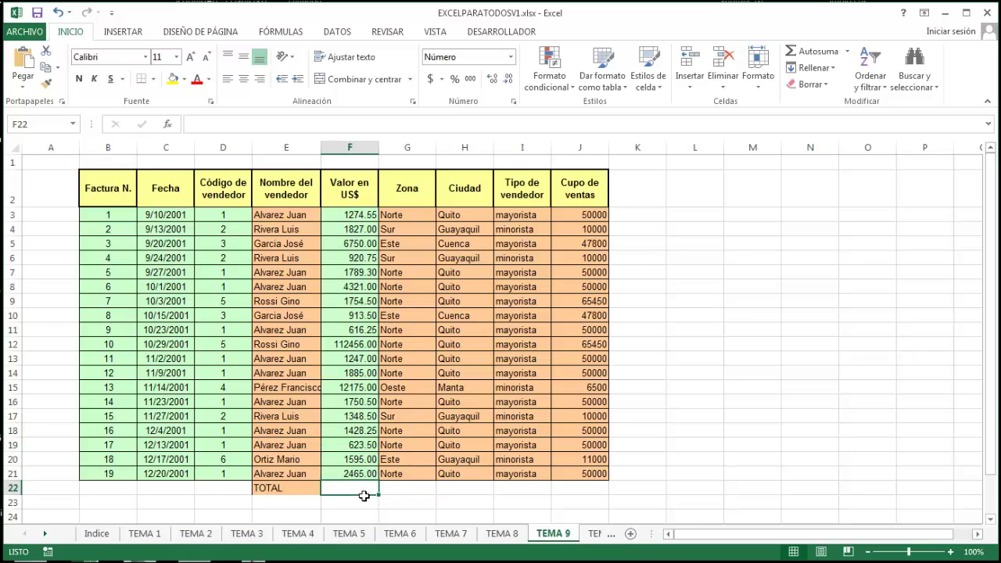
type("=")
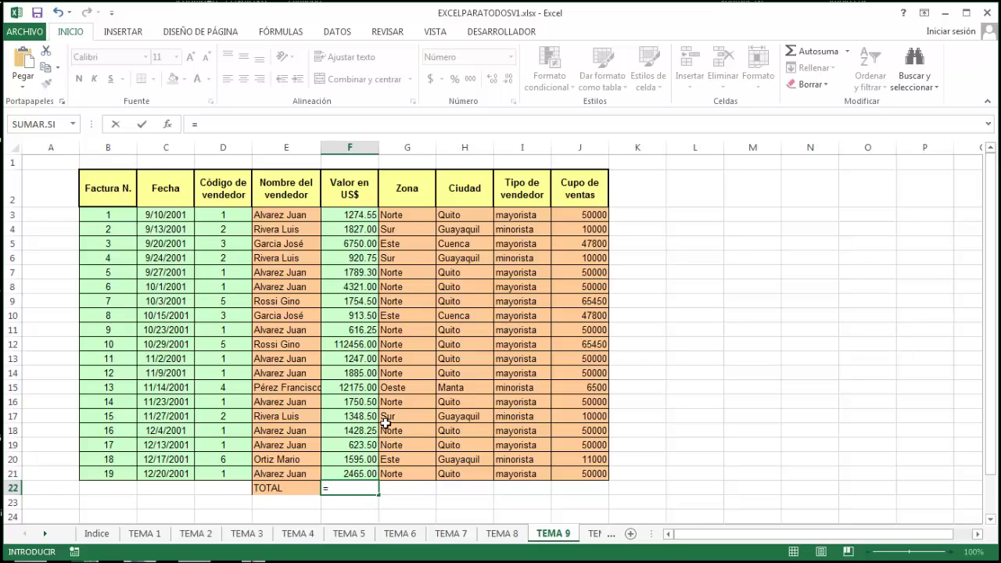
left_click(368, 219)
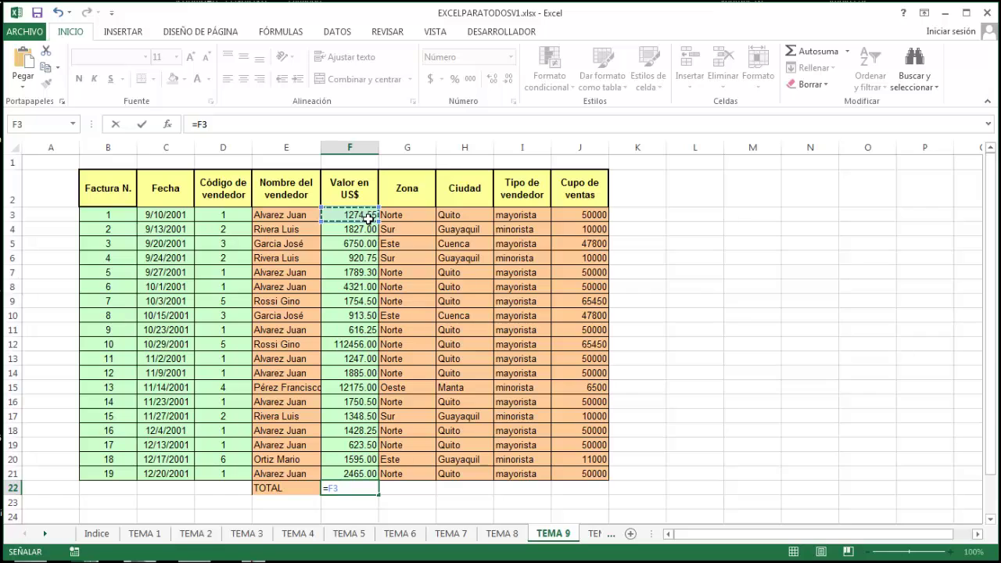
type("+")
left_click(362, 232)
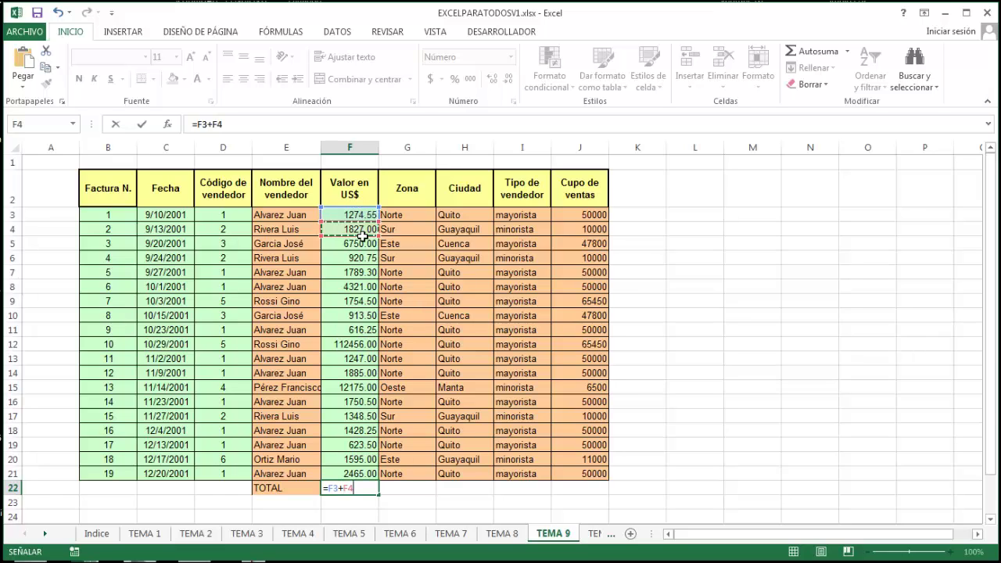
type("+")
left_click(363, 247)
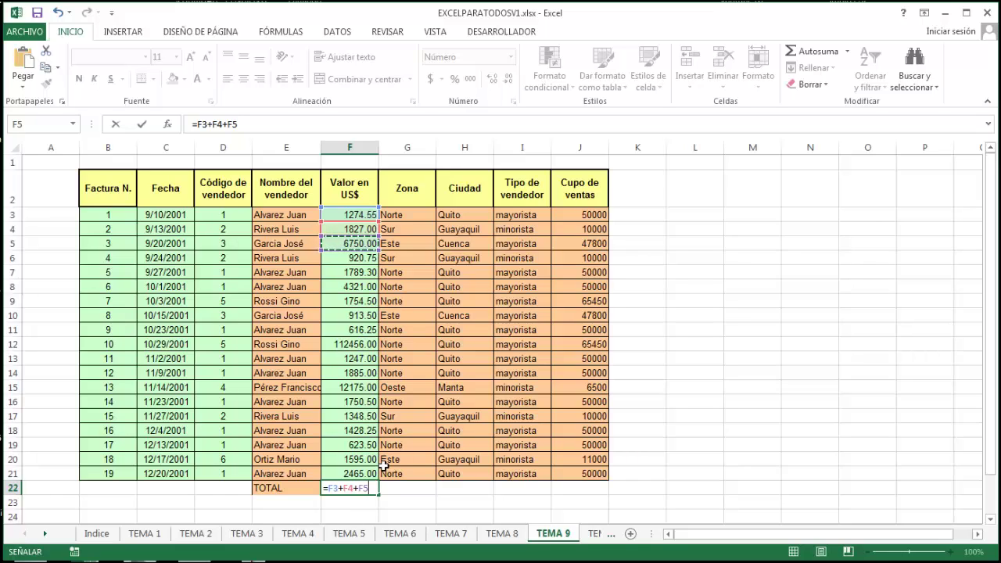
key("Escape")
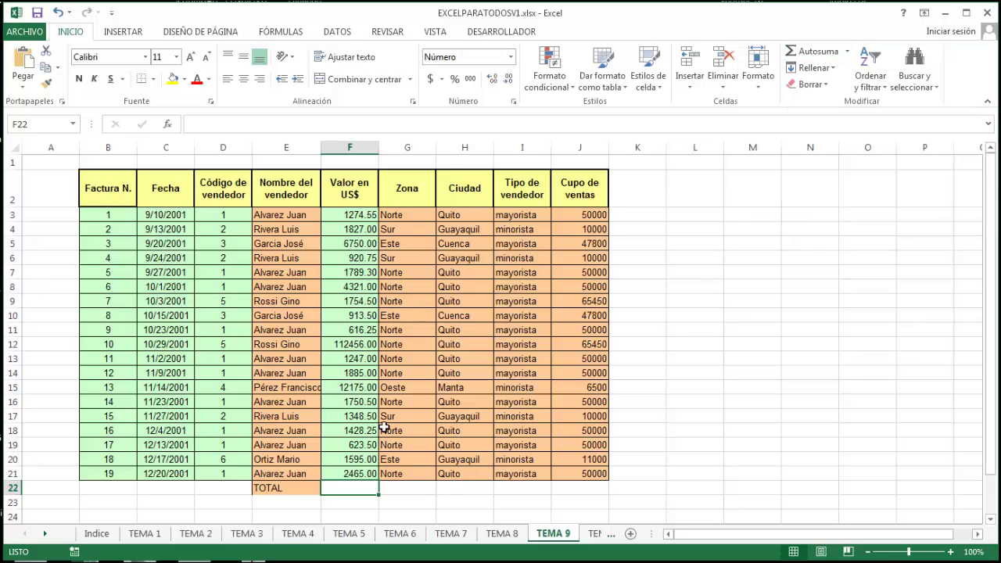
Total the Valor en US$ column in cell F22 with an AutoSum of F3:F21
left_click(541, 504)
left_click(355, 492)
left_click(817, 55)
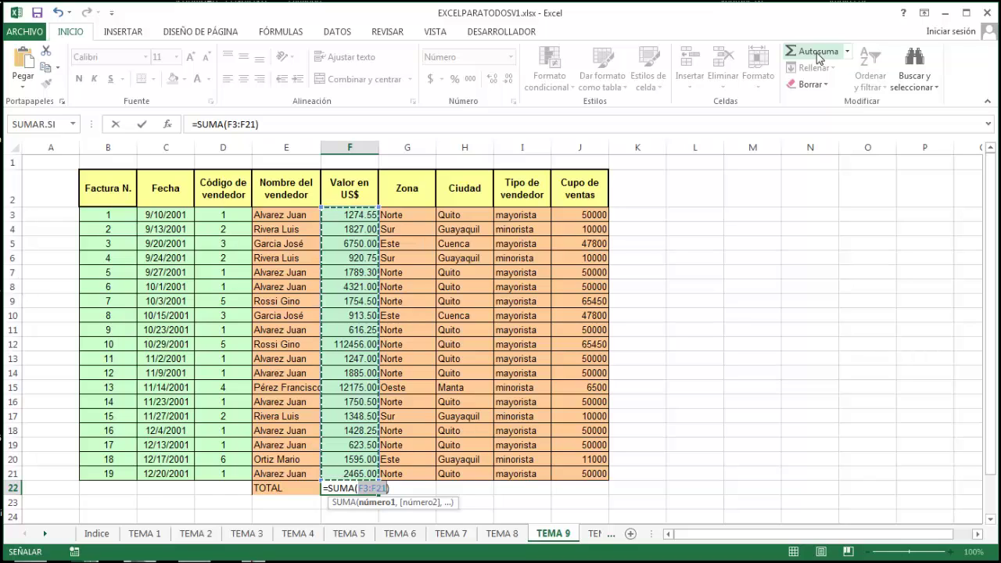
key("Return")
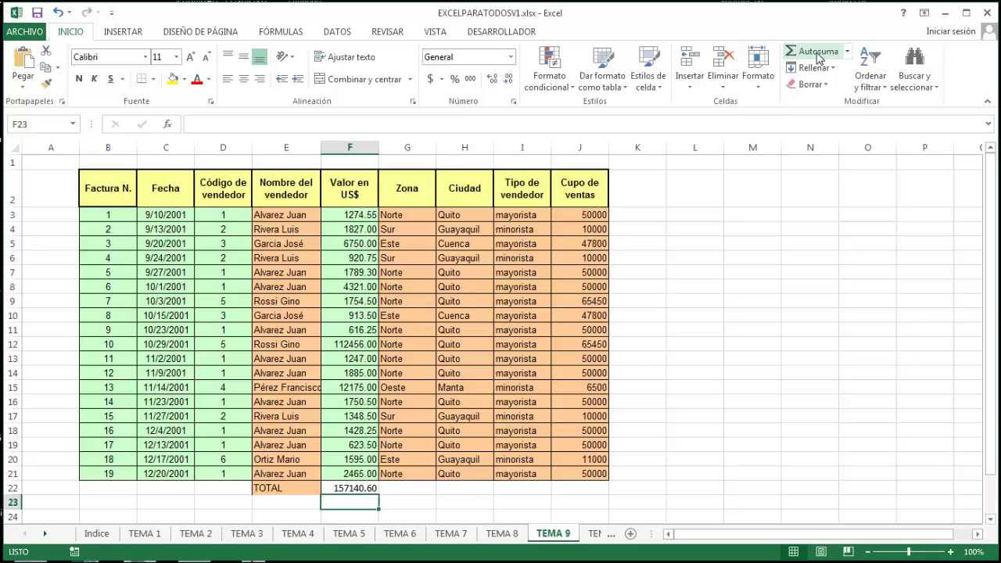
Replace the range in F22's SUMA formula with F3:F7
left_click(367, 492)
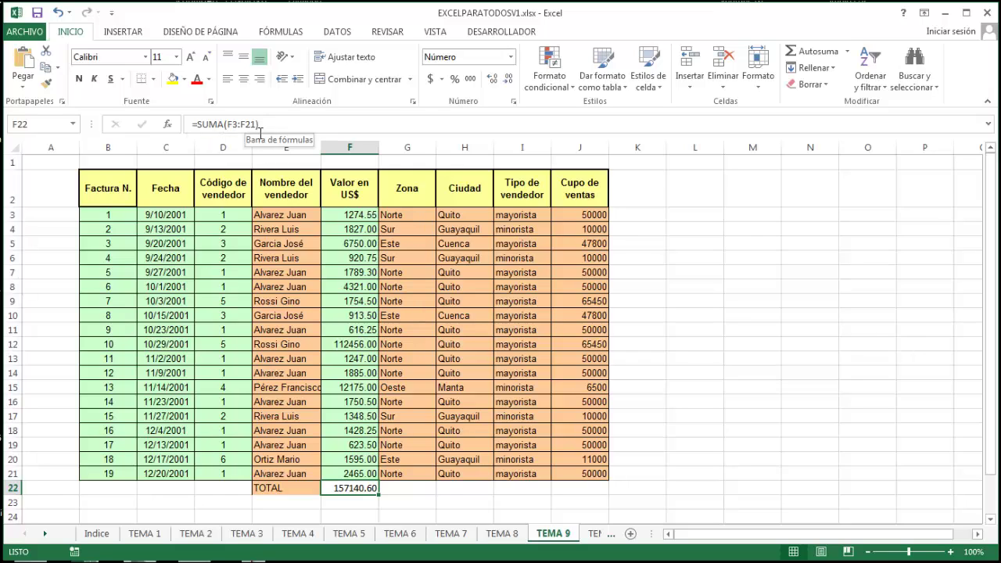
left_click_drag(258, 125, 227, 125)
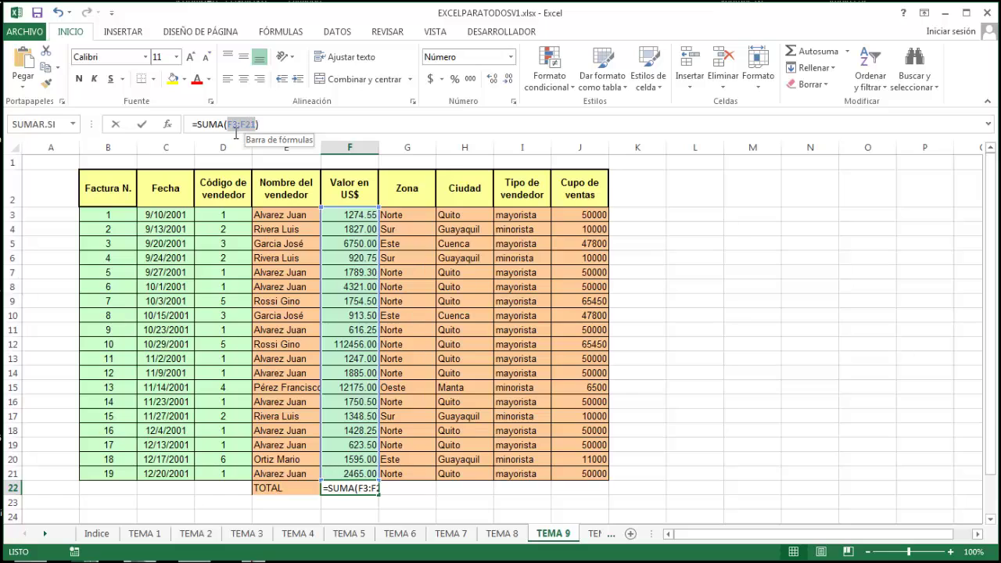
key("Delete")
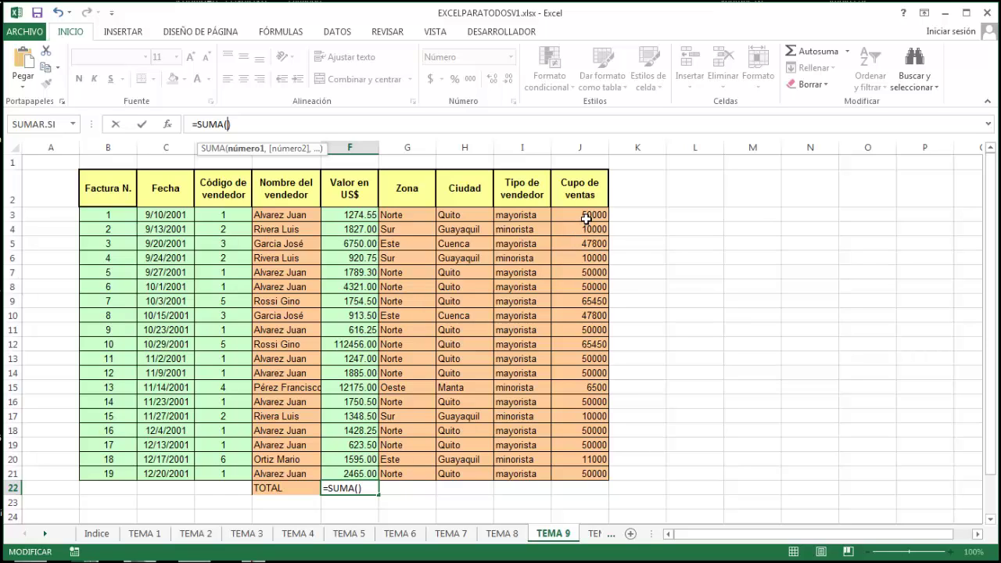
left_click_drag(344, 216, 347, 272)
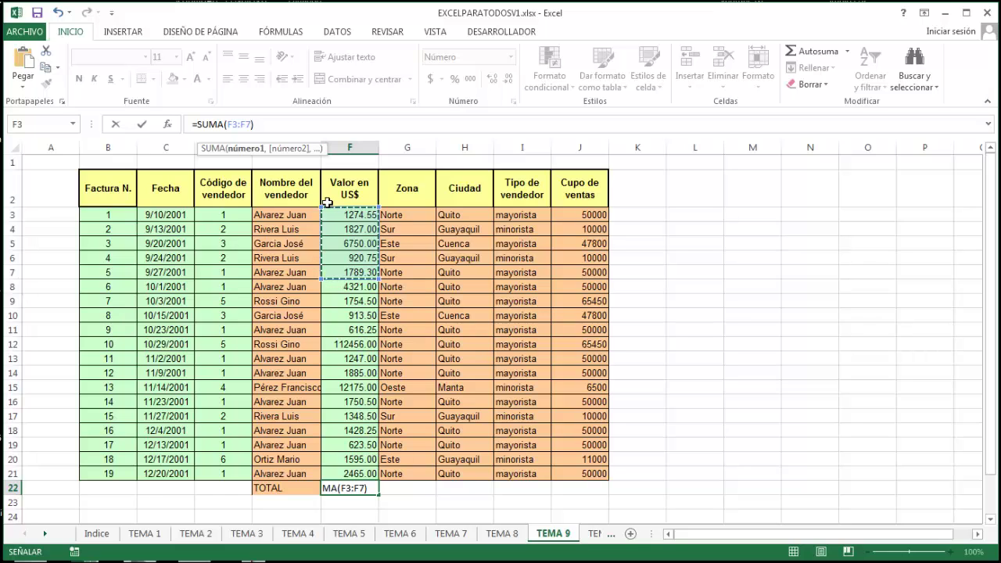
key("Return")
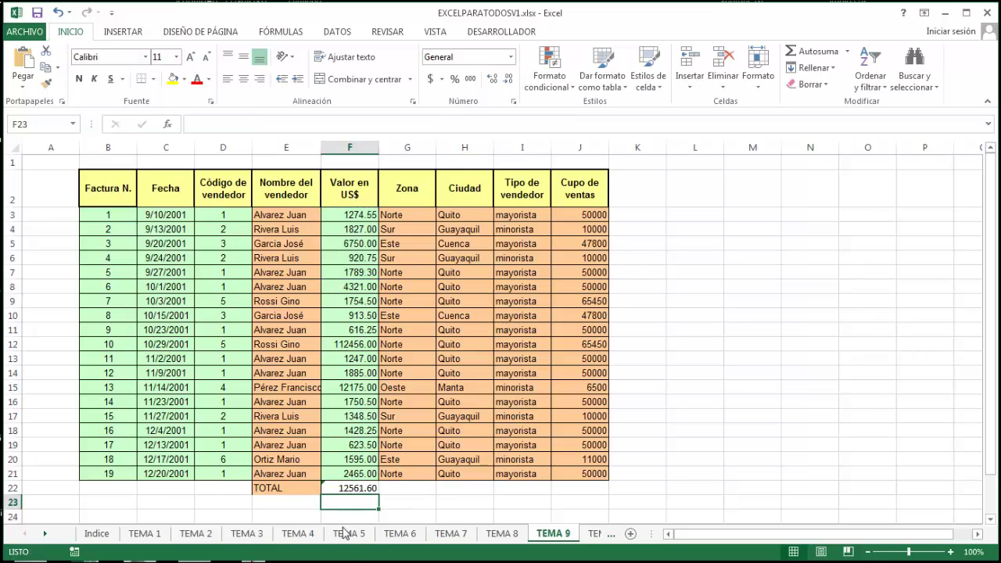
Check the partial total in F22 against the Valor en US$ column and clear that cell
left_click(347, 488)
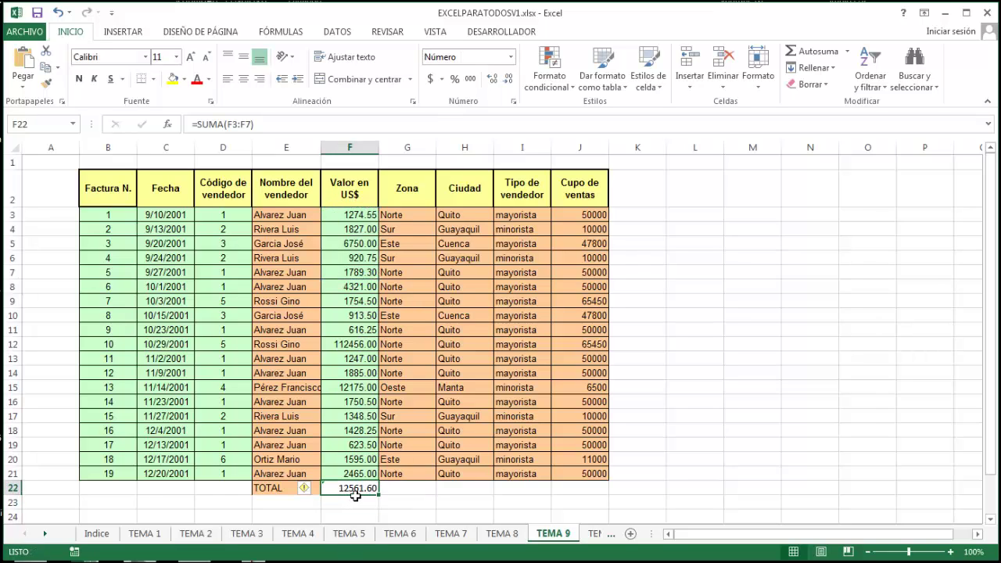
mouse_move(309, 493)
left_click_drag(361, 218, 368, 500)
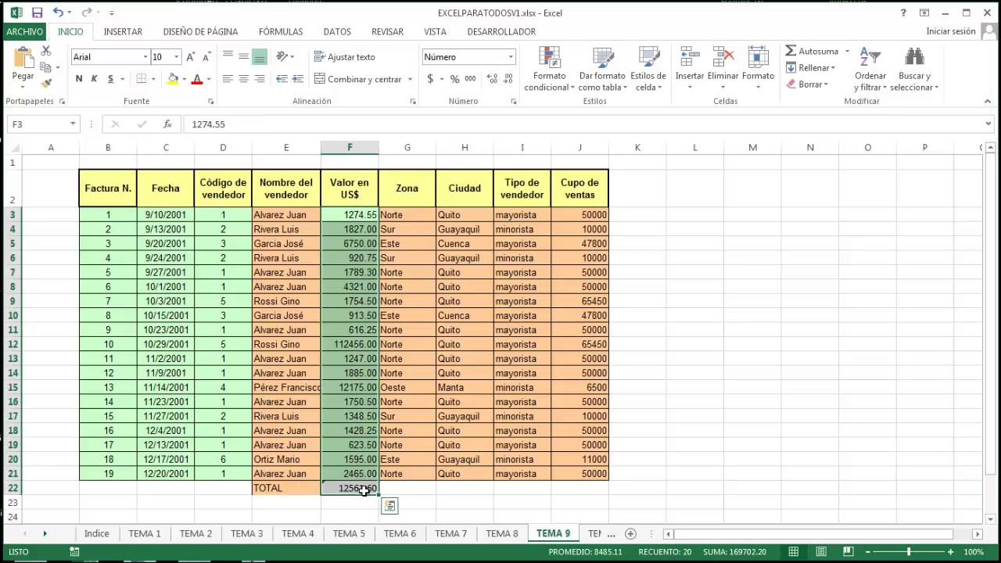
left_click(399, 491)
left_click(344, 491)
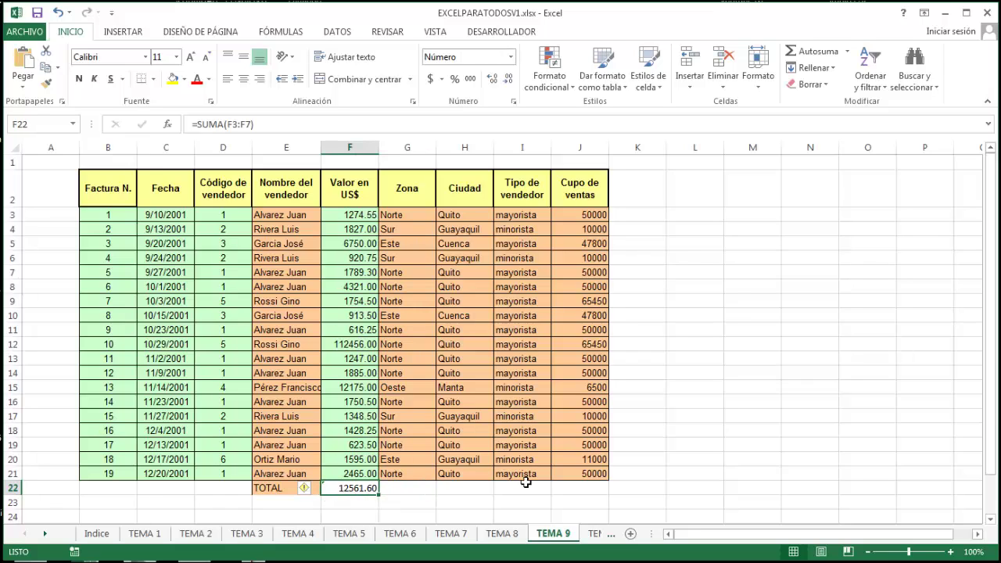
key("Delete")
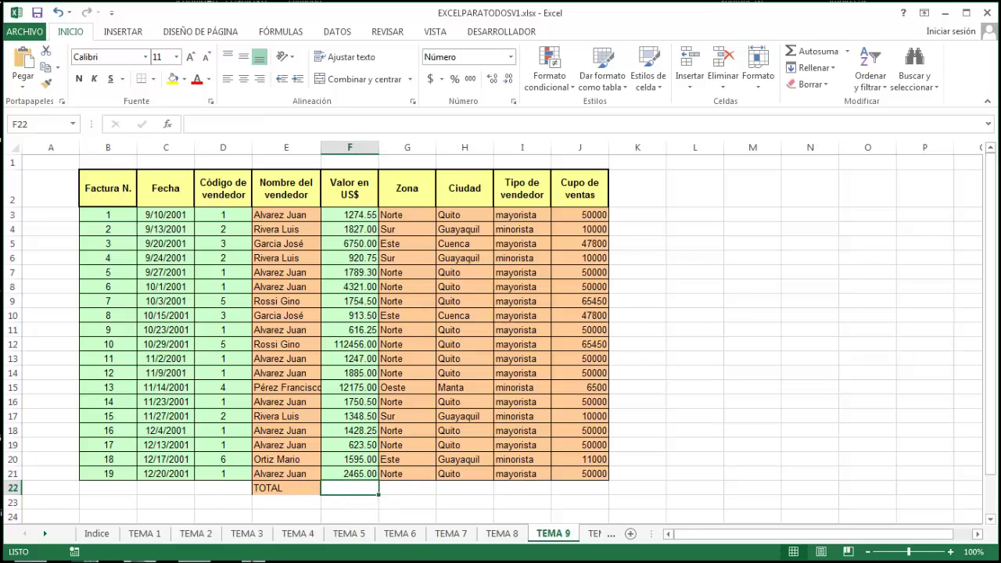
Insert an AutoSum of F3:F21 in cell F22, beside the TOTAL label
left_click(429, 499)
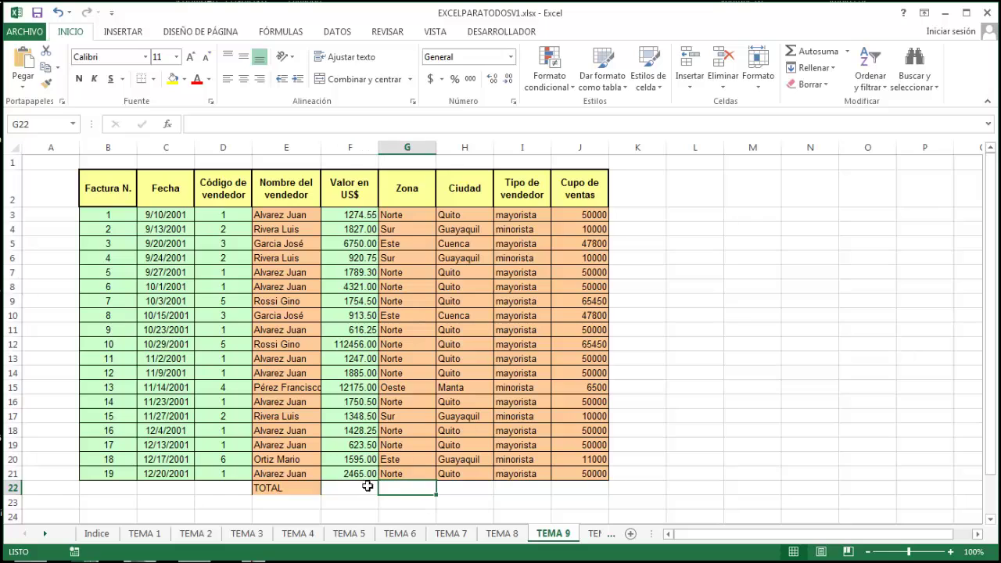
left_click(363, 494)
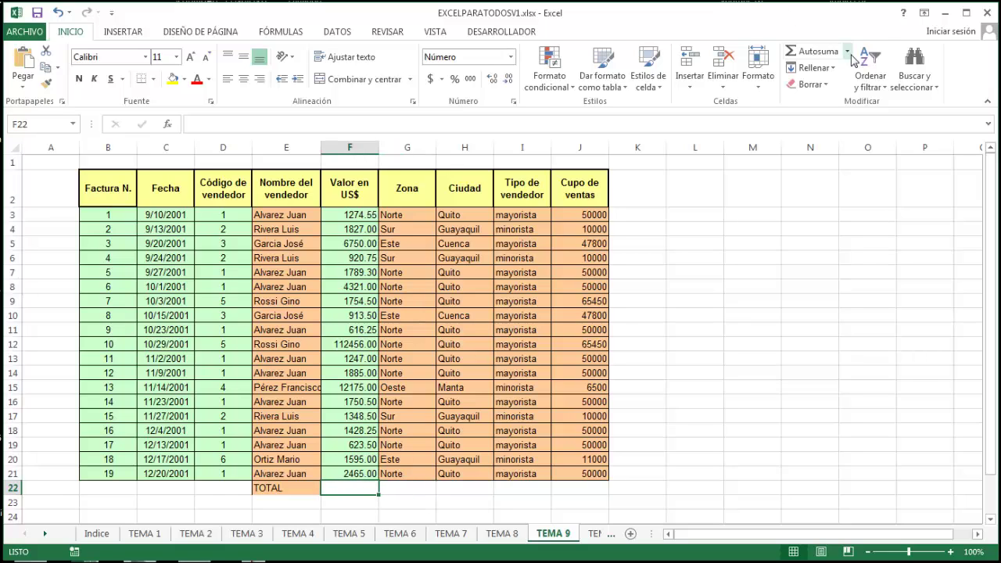
left_click(813, 53)
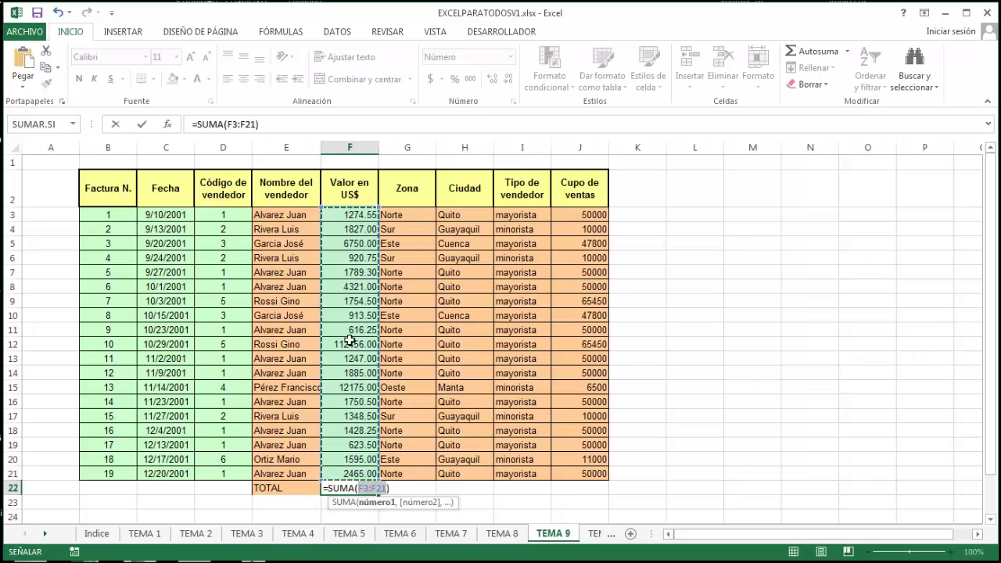
key("Return")
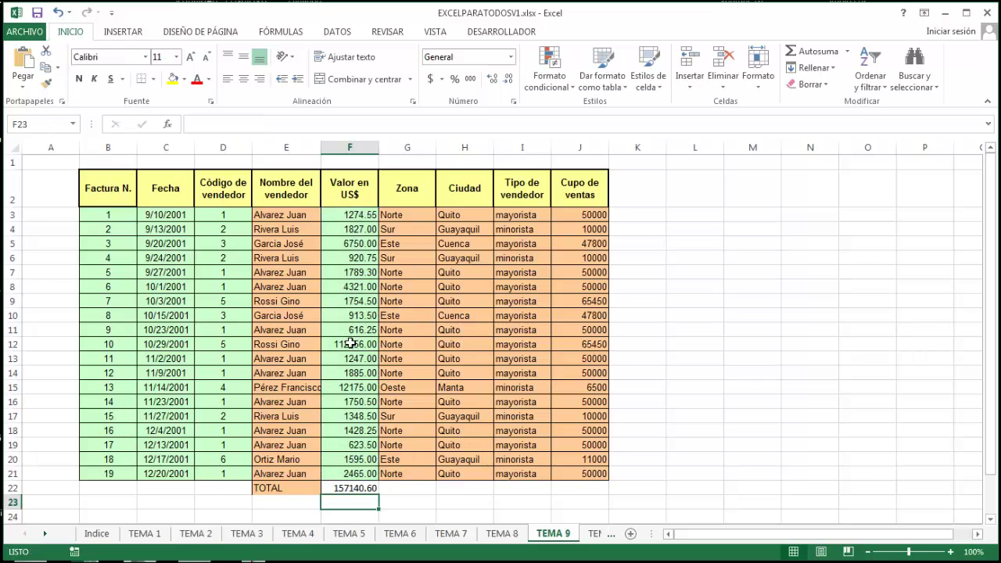
Sum the Cupo de ventas values J3:J21 in the empty cell C24 below the table using AutoSum
scroll(349, 340, "down", 2)
scroll(523, 439, "up", 1)
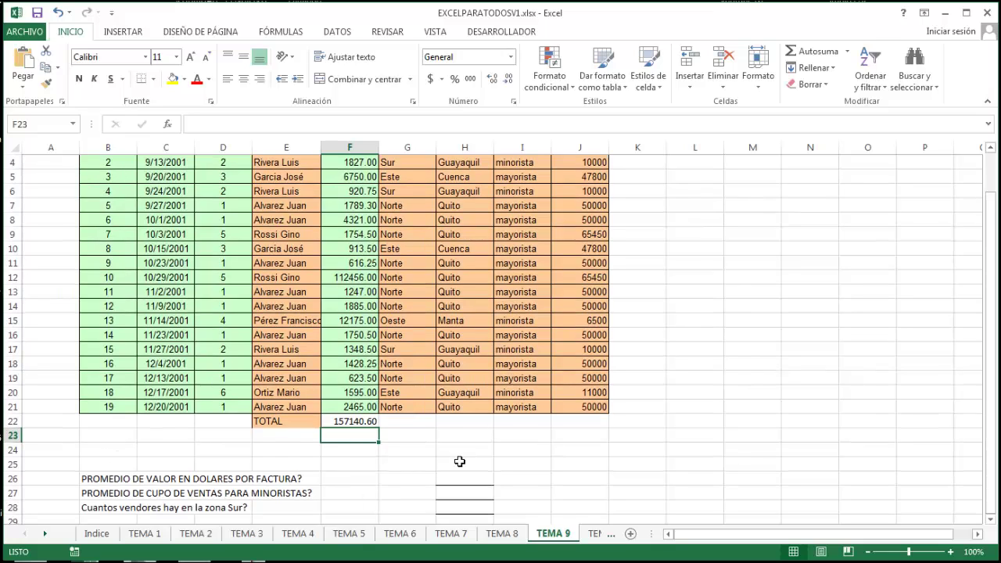
scroll(459, 456, "up", 1)
scroll(330, 475, "down", 1)
left_click(157, 451)
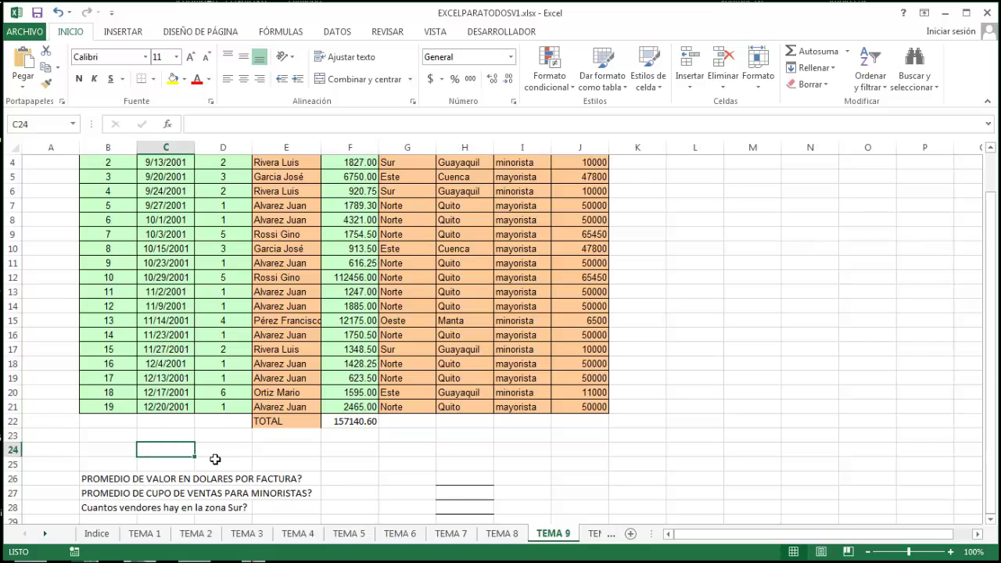
scroll(227, 483, "up", 1)
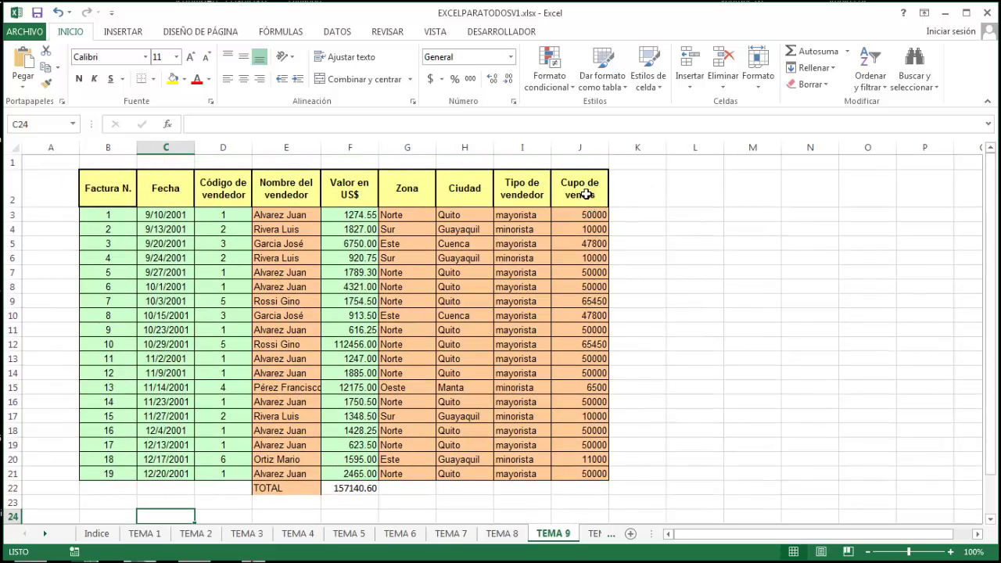
scroll(591, 299, "down", 1)
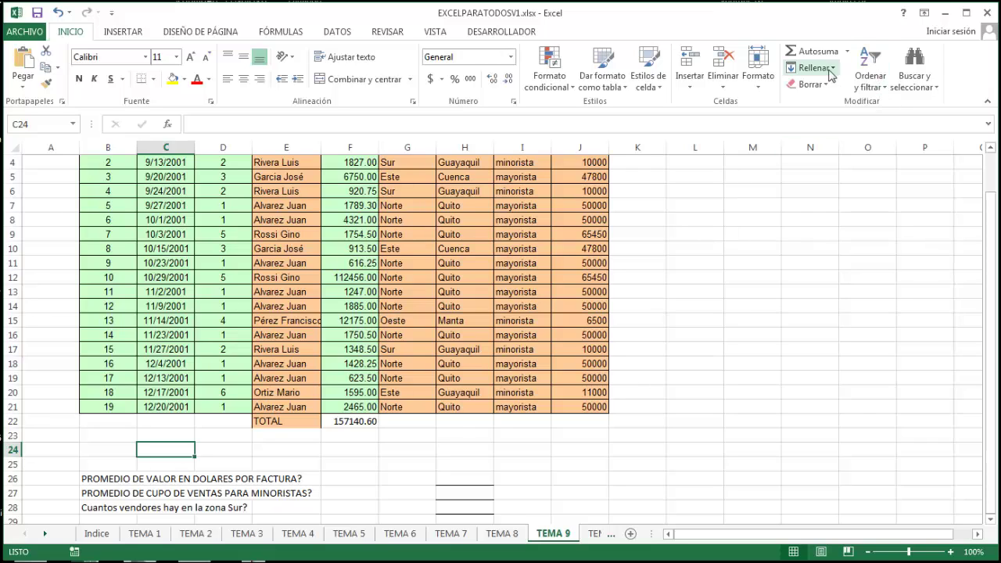
left_click(815, 50)
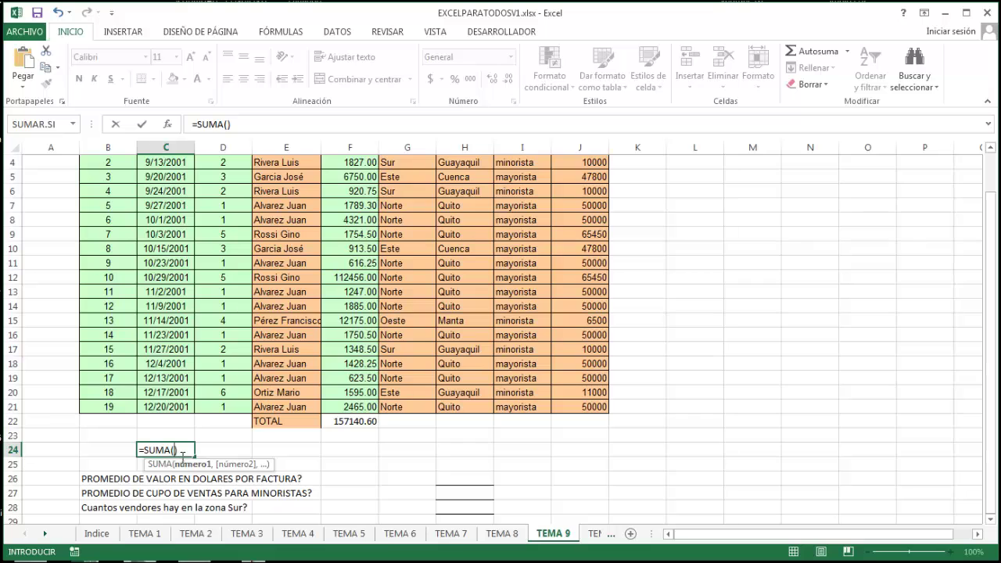
scroll(244, 467, "up", 1)
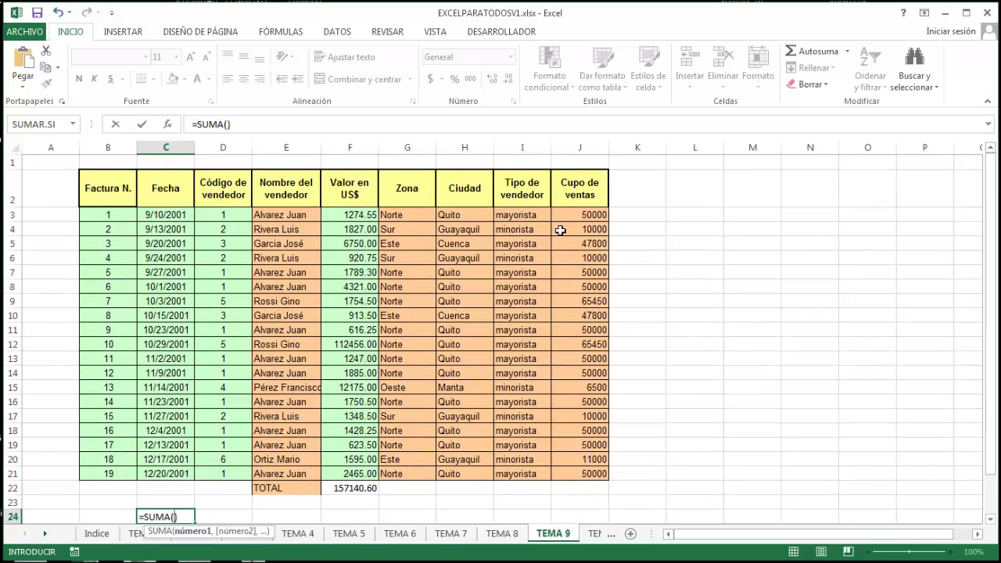
left_click_drag(576, 215, 585, 473)
key("Return")
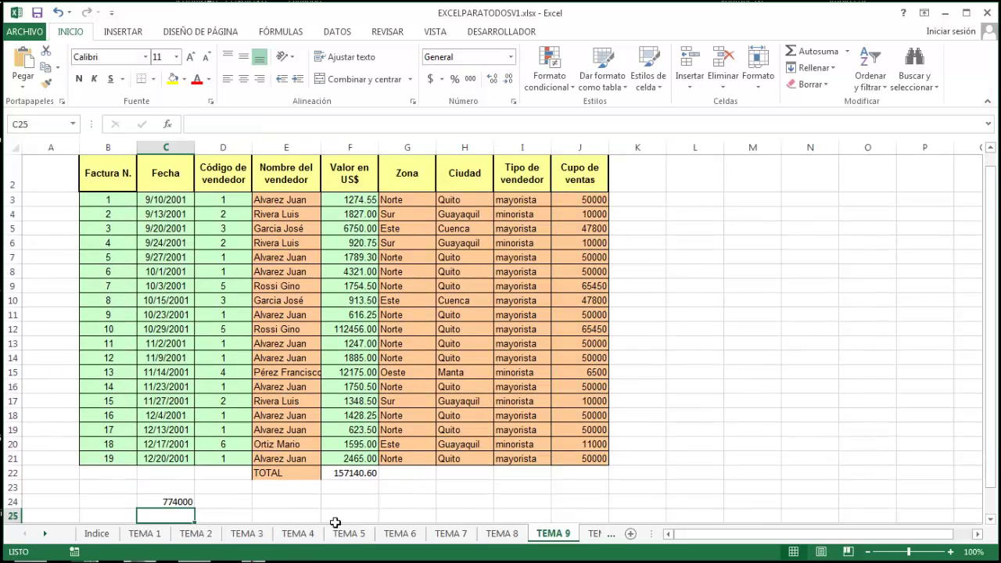
Delete the Cupo de ventas sum from cell C24
left_click(169, 505)
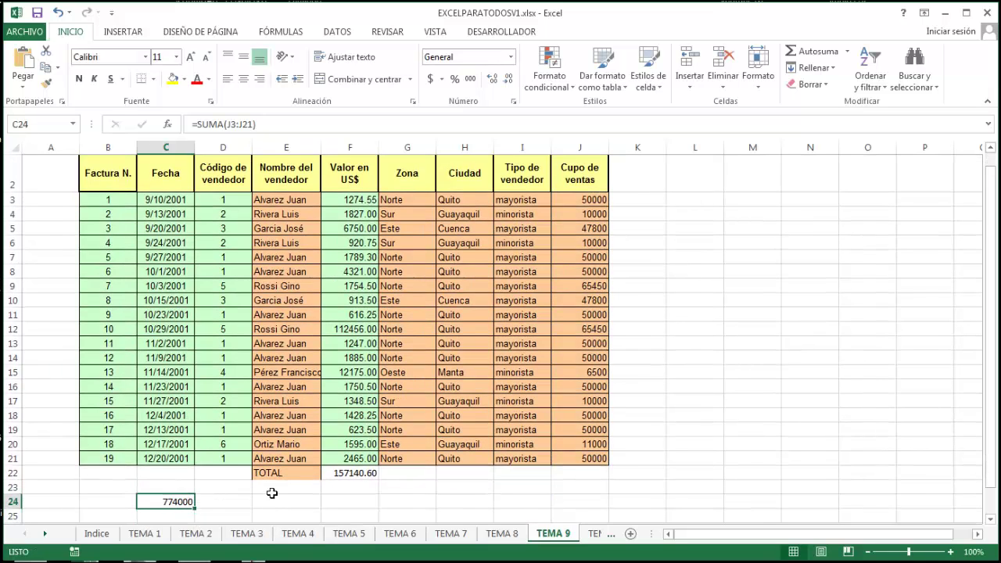
scroll(272, 493, "down", 1)
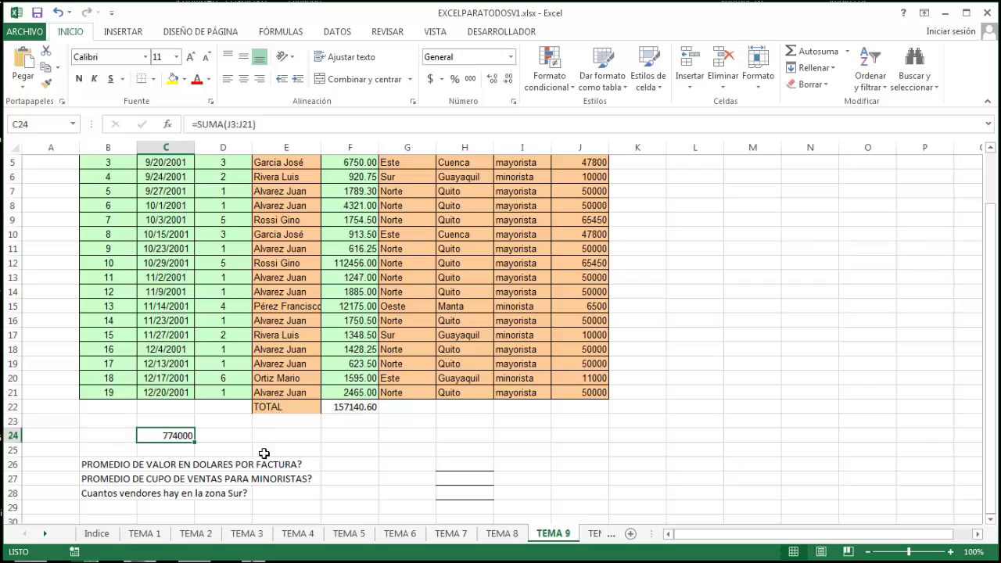
key("Delete")
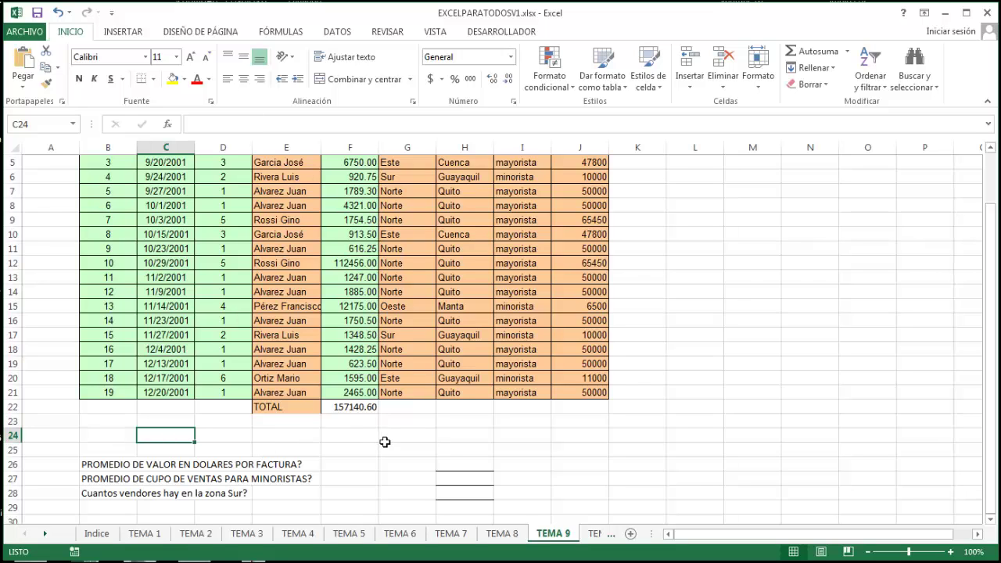
scroll(385, 441, "up", 1)
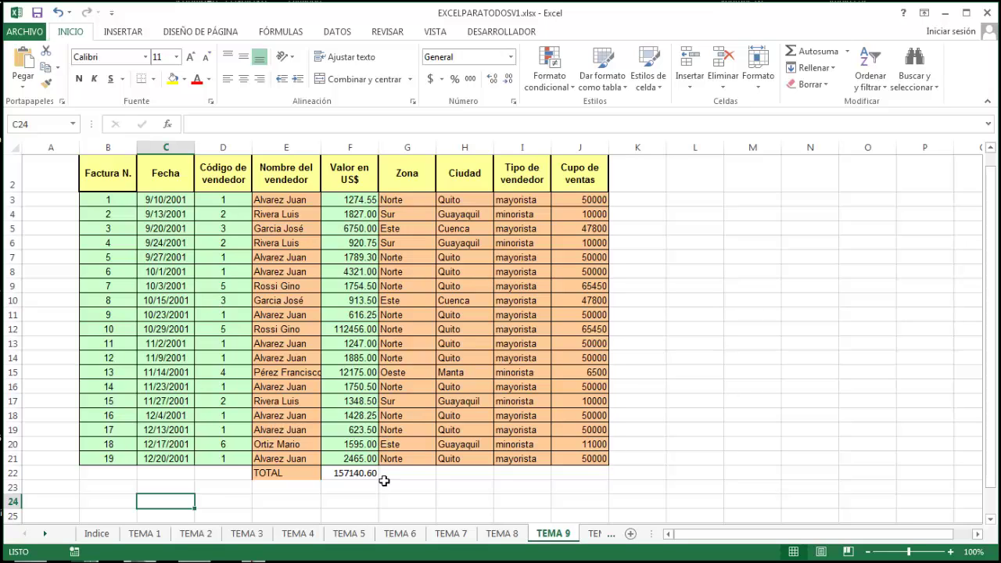
scroll(384, 479, "down", 1)
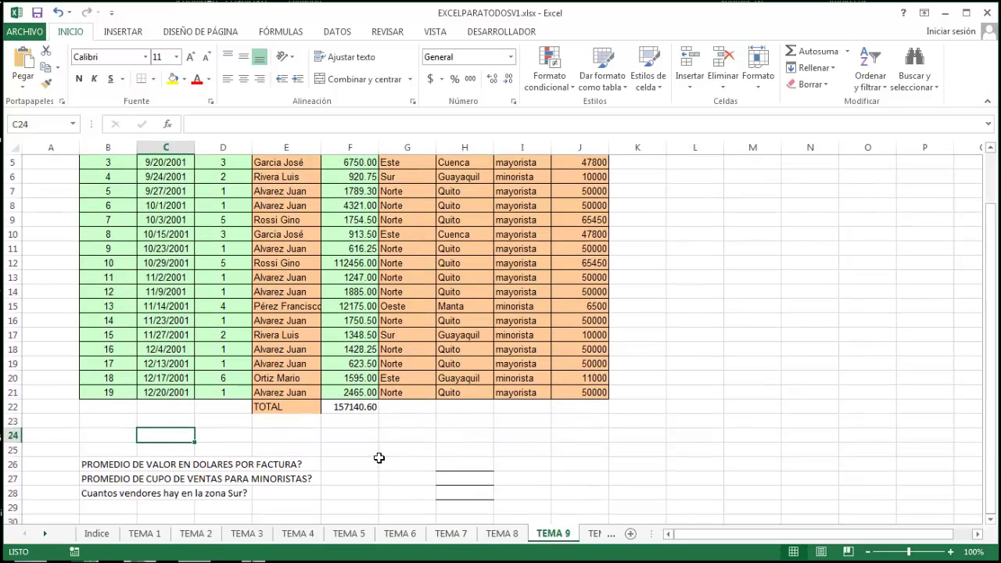
scroll(377, 457, "up", 1)
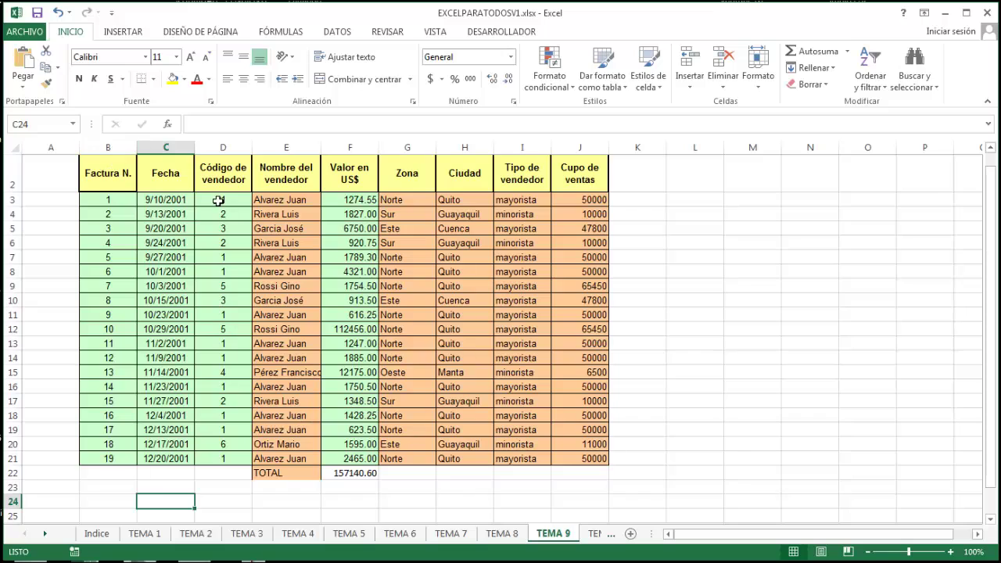
Open Insert Function for the empty cell C24 and list the Usadas recientemente category
left_click(168, 126)
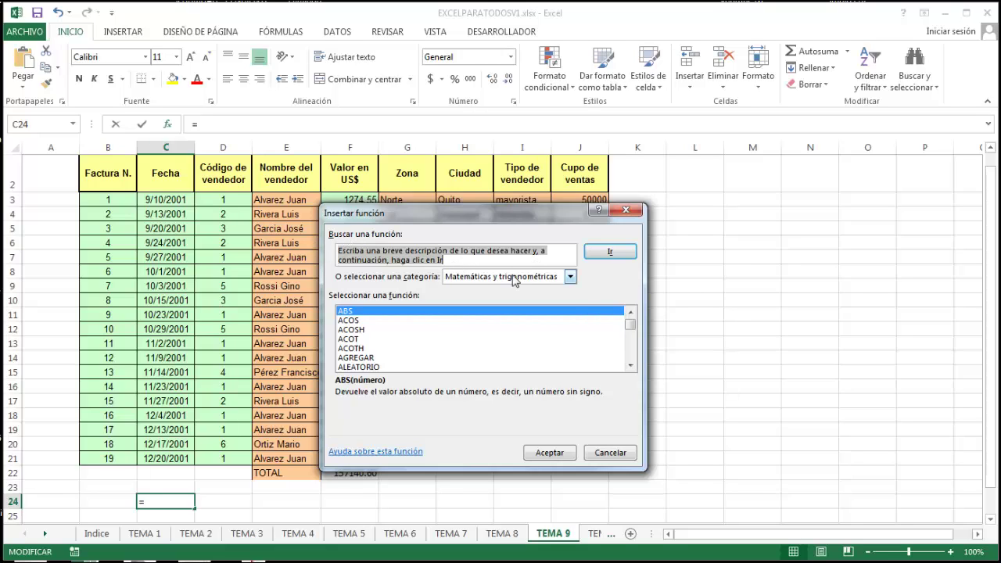
left_click(570, 277)
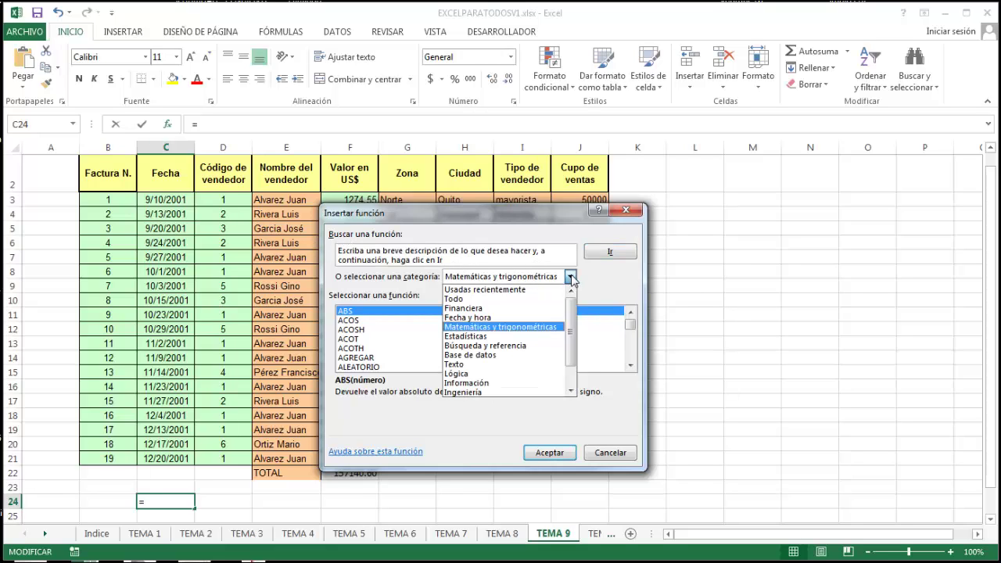
left_click(534, 290)
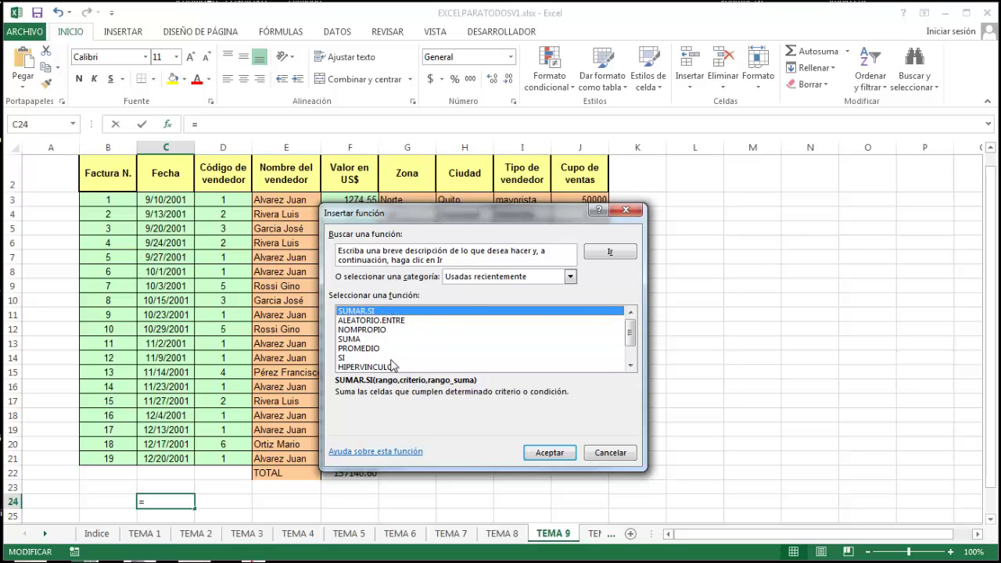
Search the function list for "logic" and for "buscar", check the category choices, and cancel without inserting a function
left_click(461, 266)
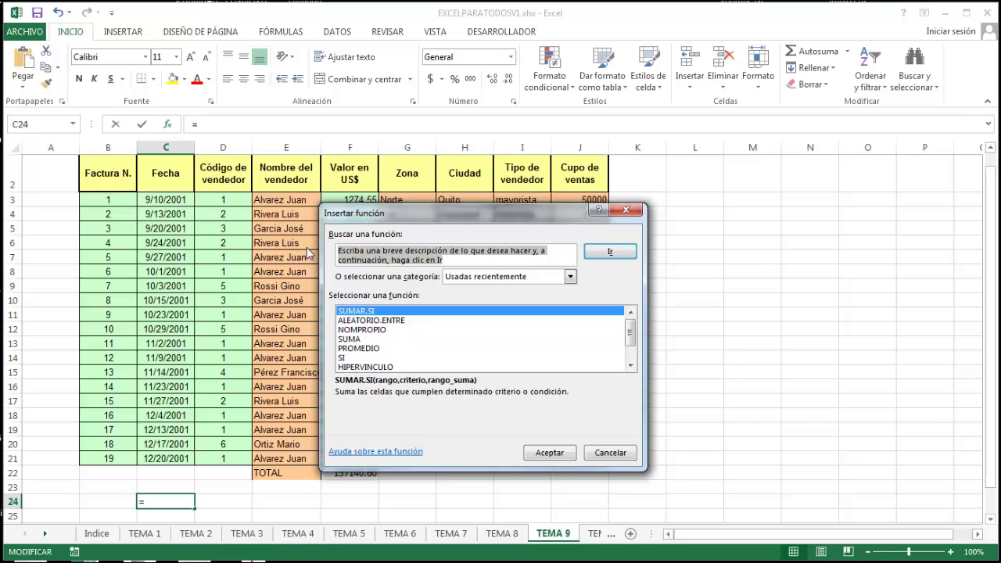
type("lo")
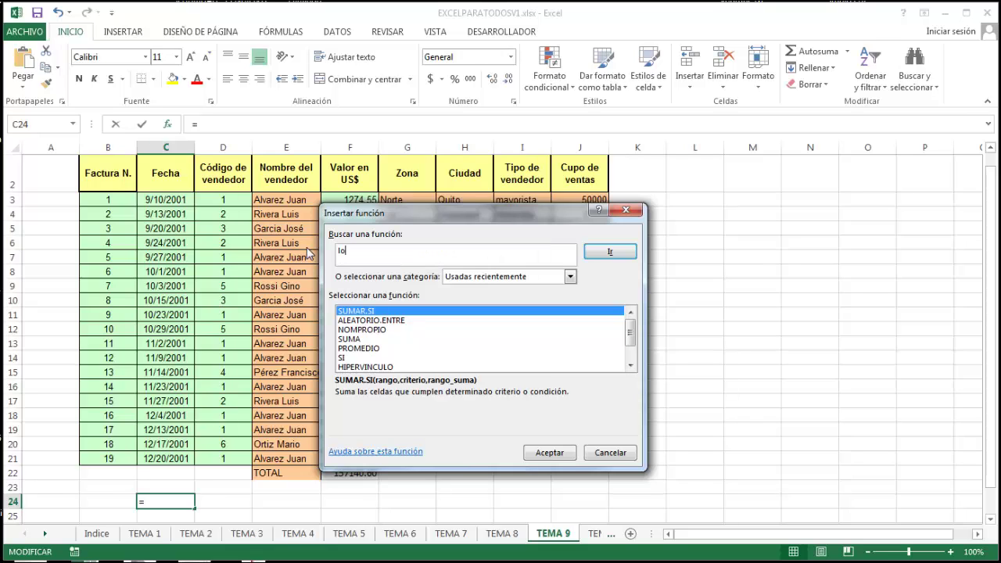
type("gic")
key("Return")
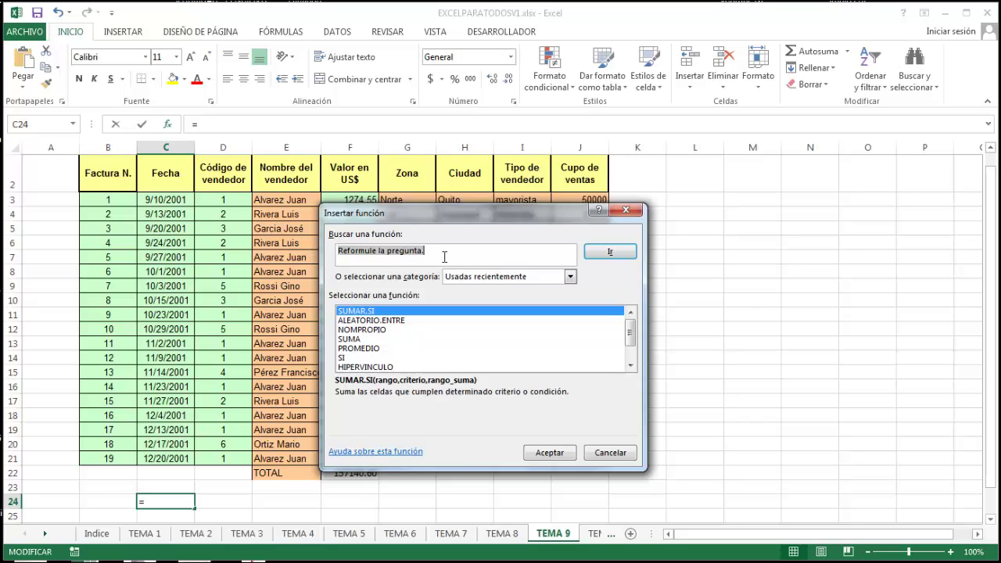
type("buscar")
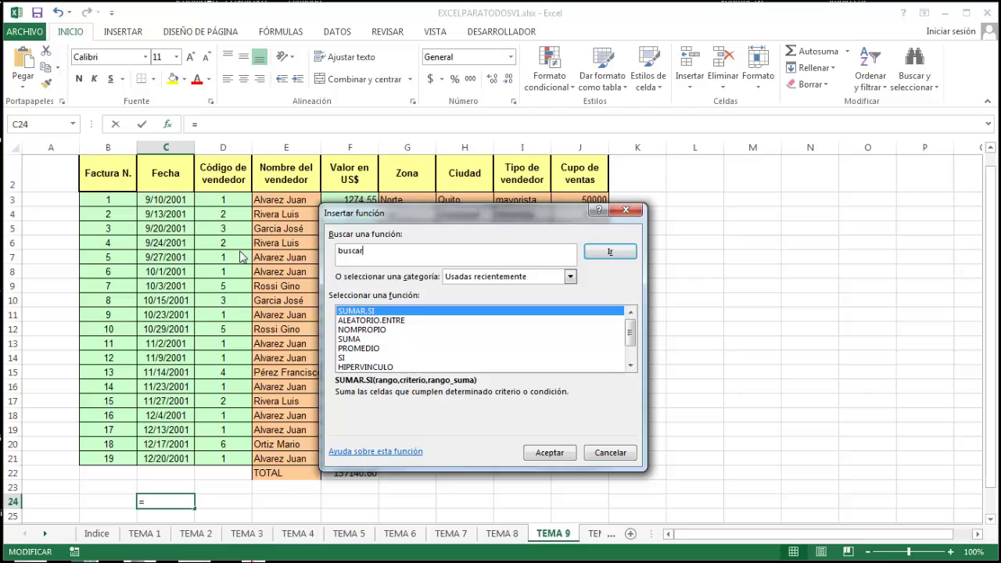
key("Return")
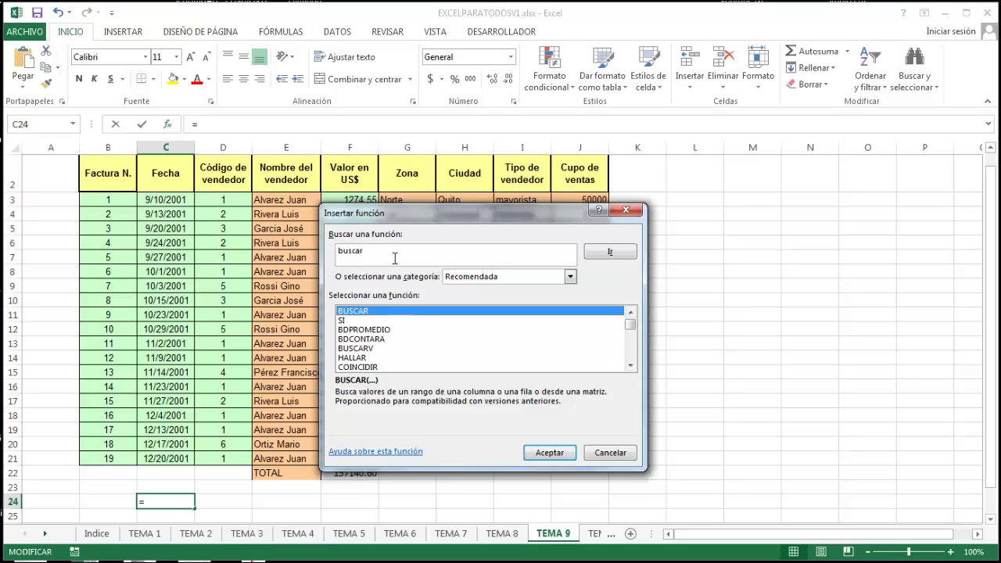
left_click(572, 276)
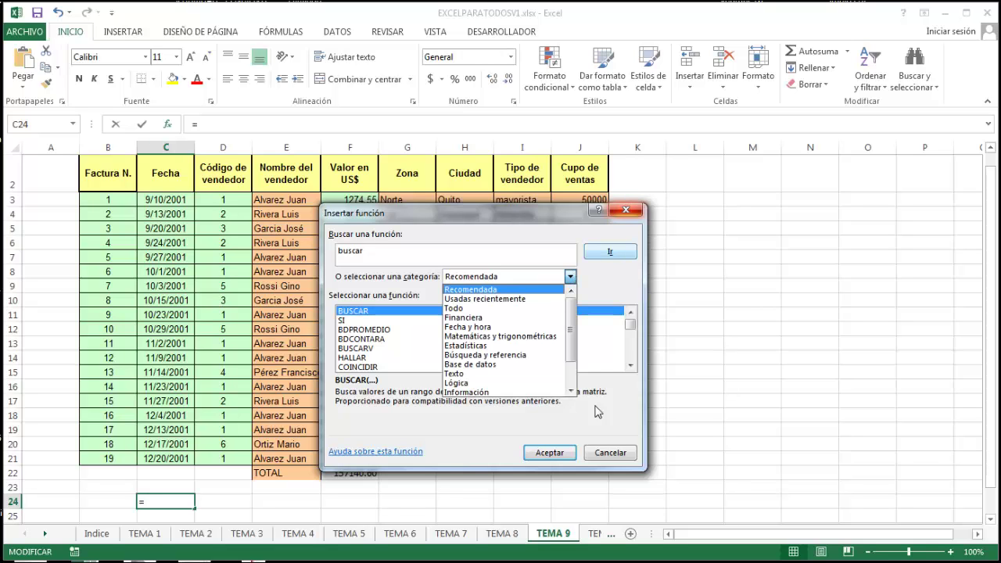
left_click(610, 452)
left_click(610, 452)
Read the questions in rows 26 to 28 below the sales table and inspect the TOTAL formula in F22
scroll(422, 469, "down", 2)
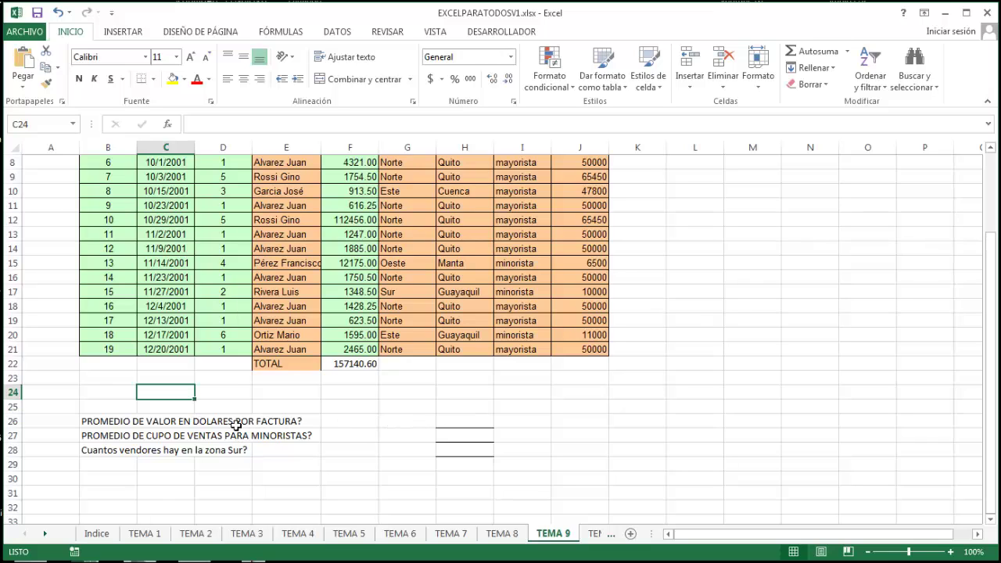
left_click(117, 423)
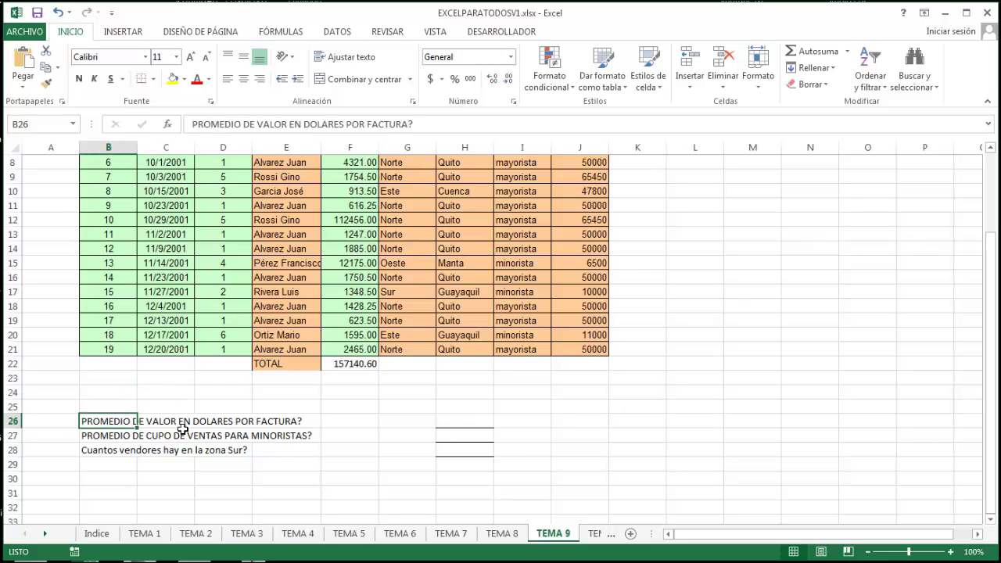
left_click(193, 396)
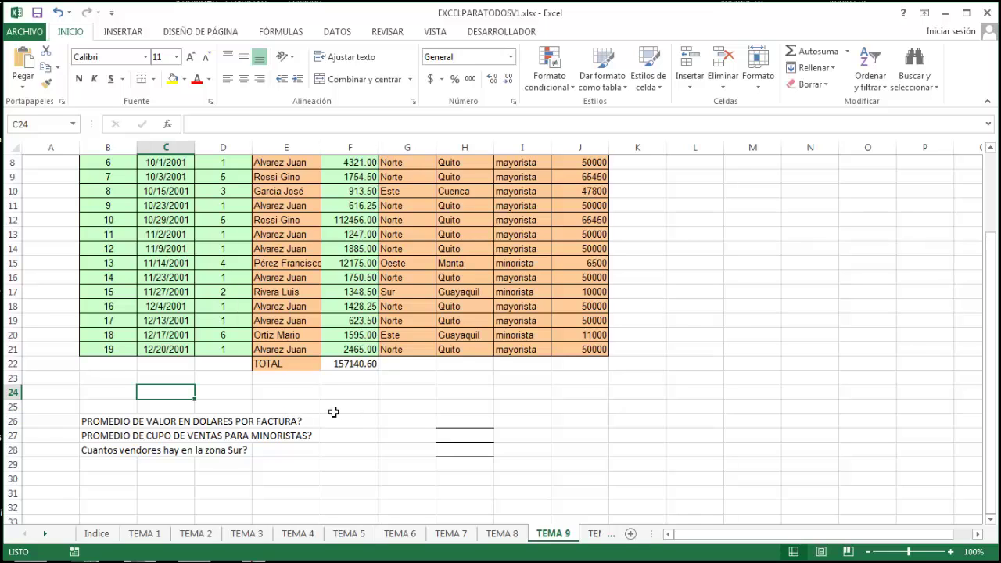
scroll(331, 435, "up", 1)
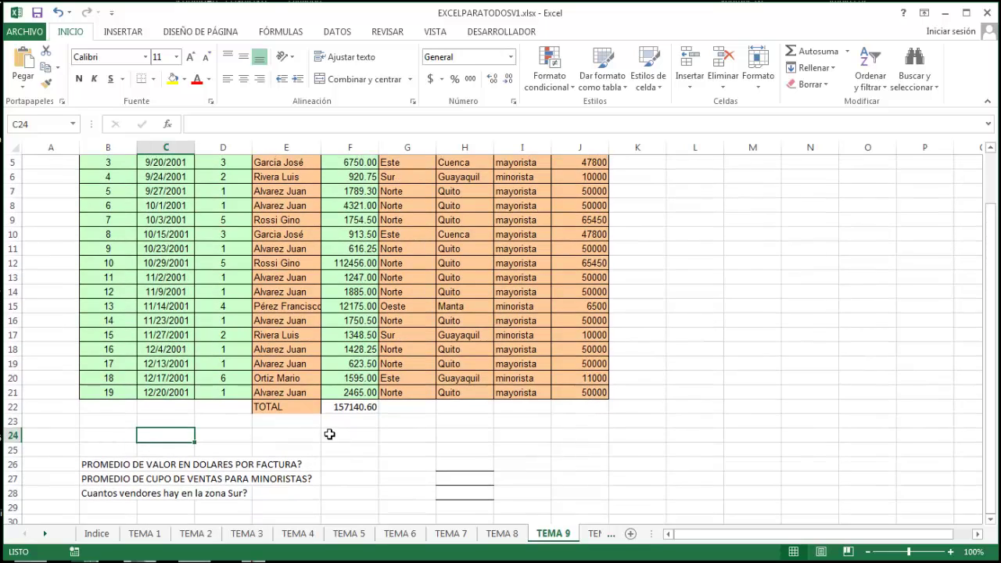
scroll(329, 434, "up", 2)
scroll(332, 437, "down", 2)
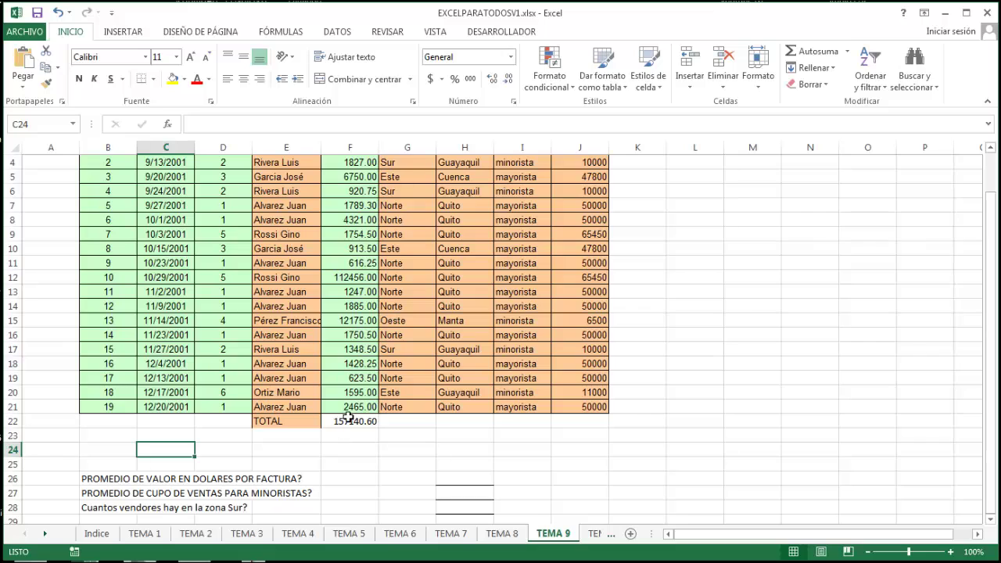
left_click(358, 426)
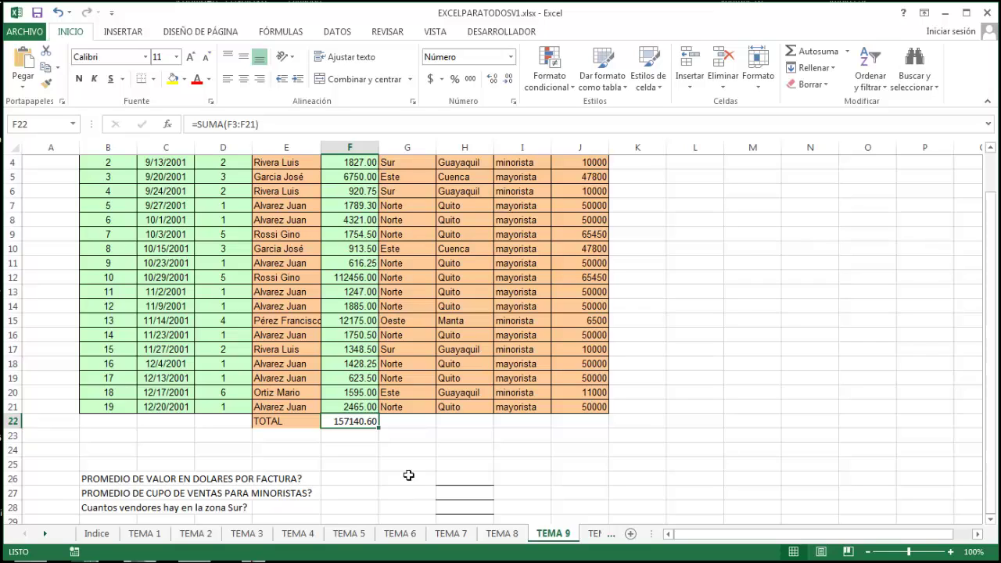
Insert the PROMEDIO function from the Estadísticas category in H26, the answer cell for the average dollar value per invoice
left_click(451, 480)
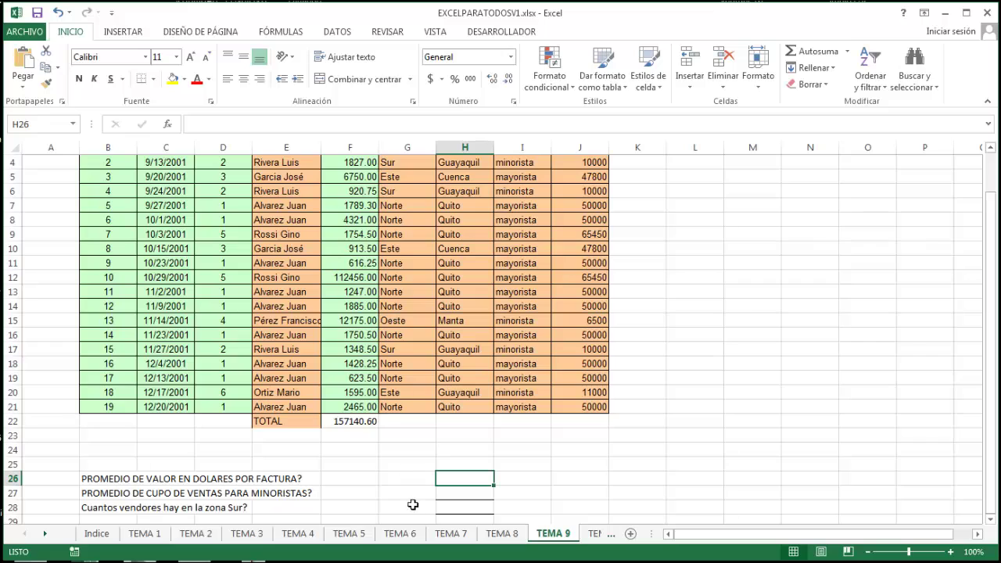
left_click(166, 125)
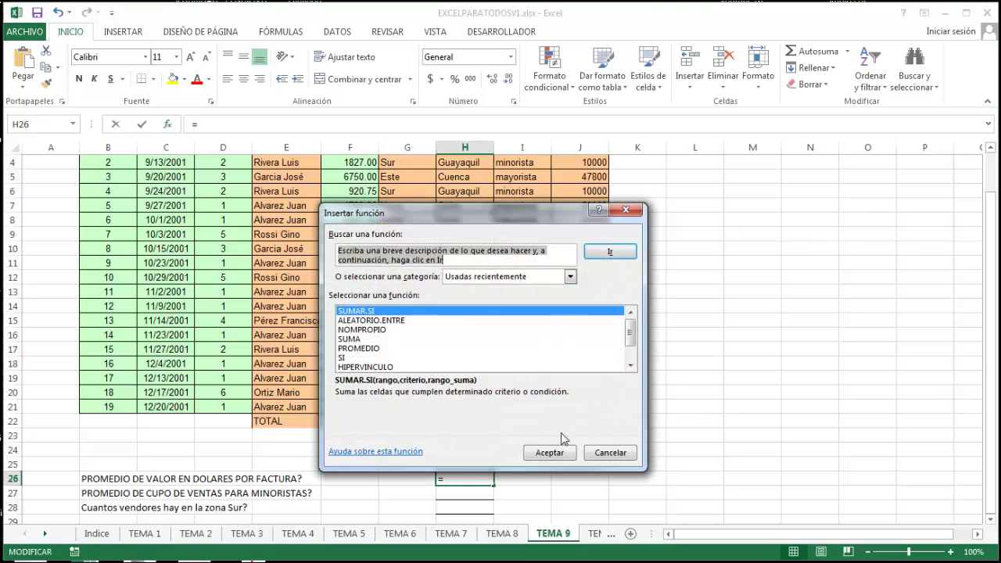
left_click(570, 276)
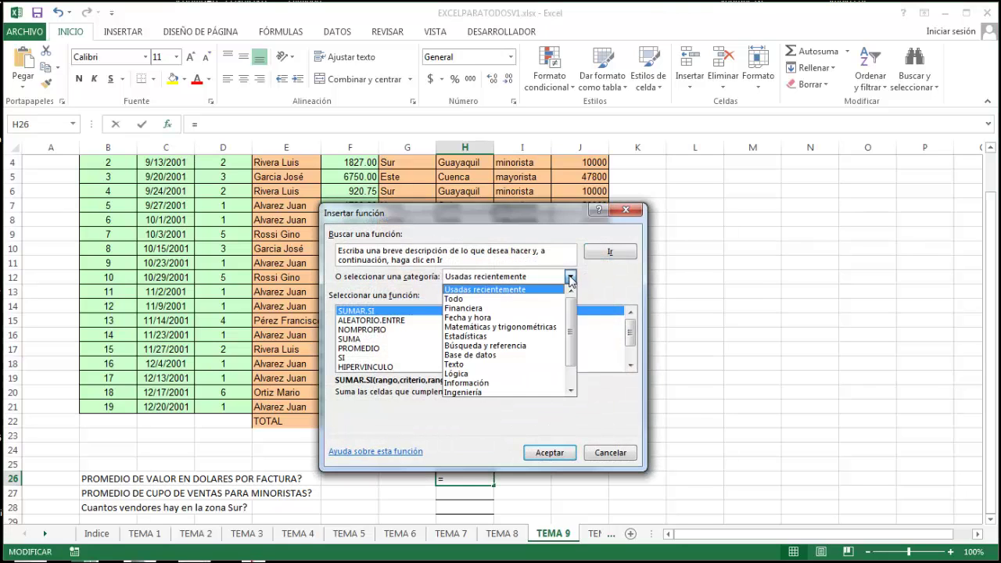
left_click(531, 337)
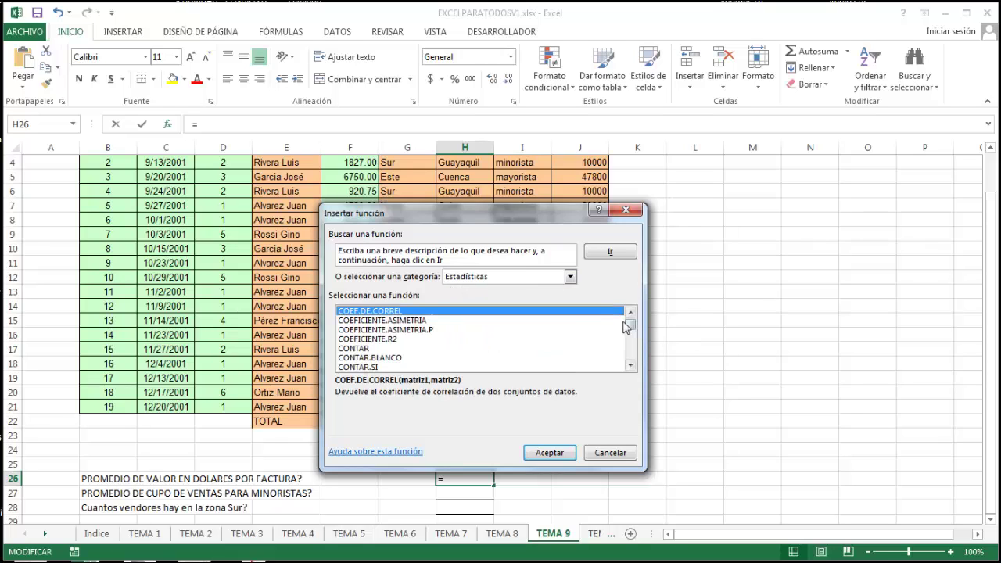
left_click_drag(632, 325, 635, 354)
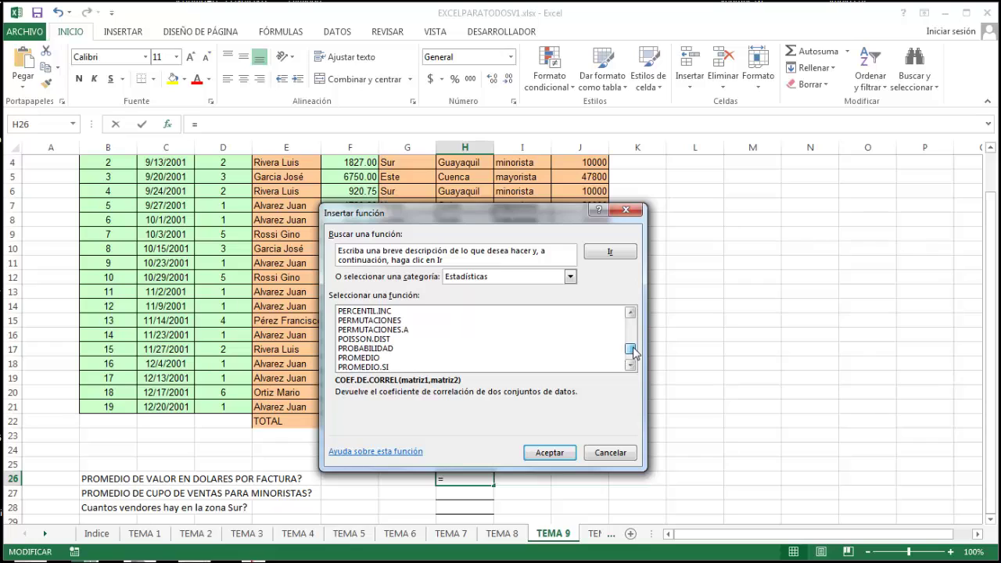
left_click(362, 358)
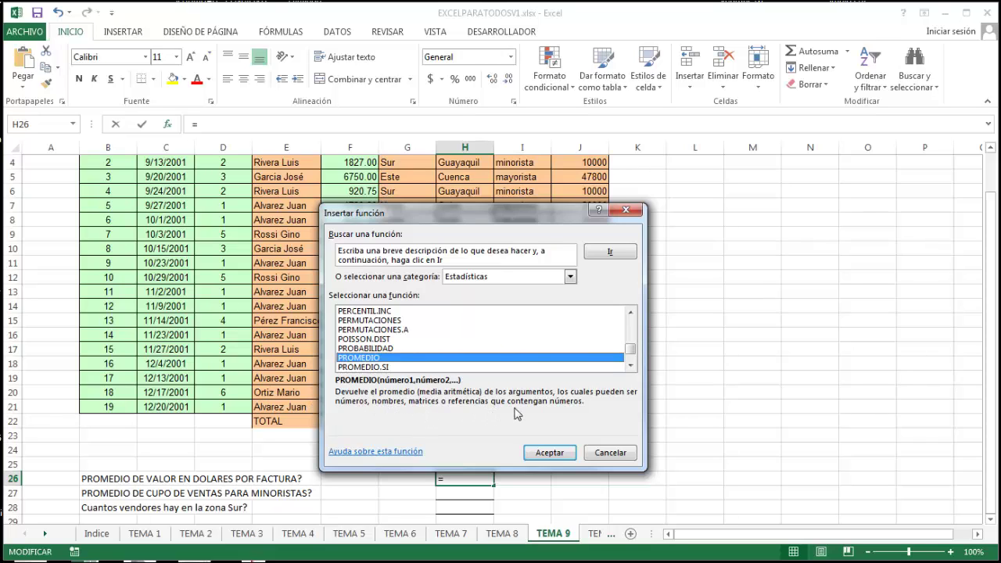
left_click(552, 453)
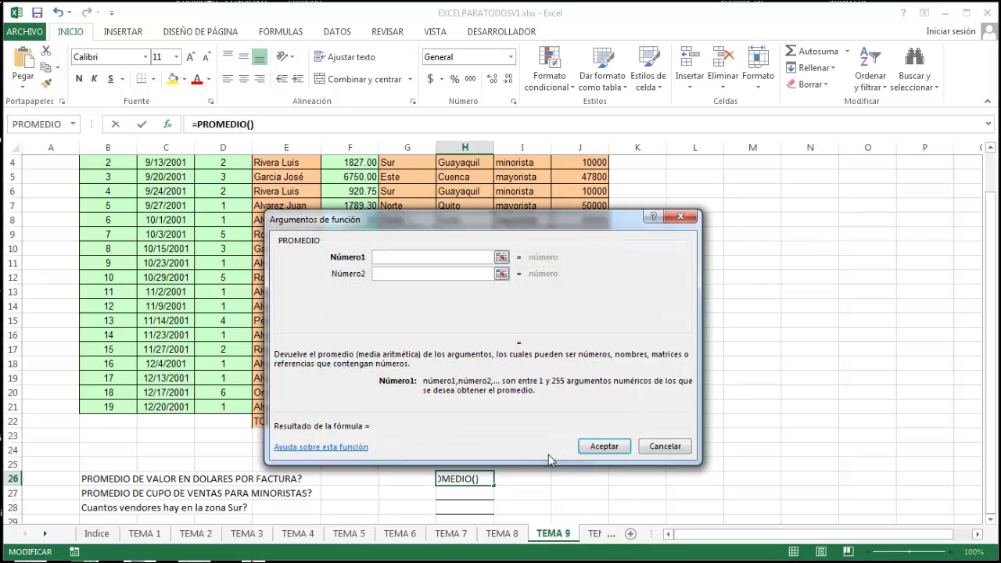
Set the PROMEDIO function's Número1 argument to the Valor en US$ range F3:F21 and accept the formula in H26
left_click_drag(413, 219, 566, 195)
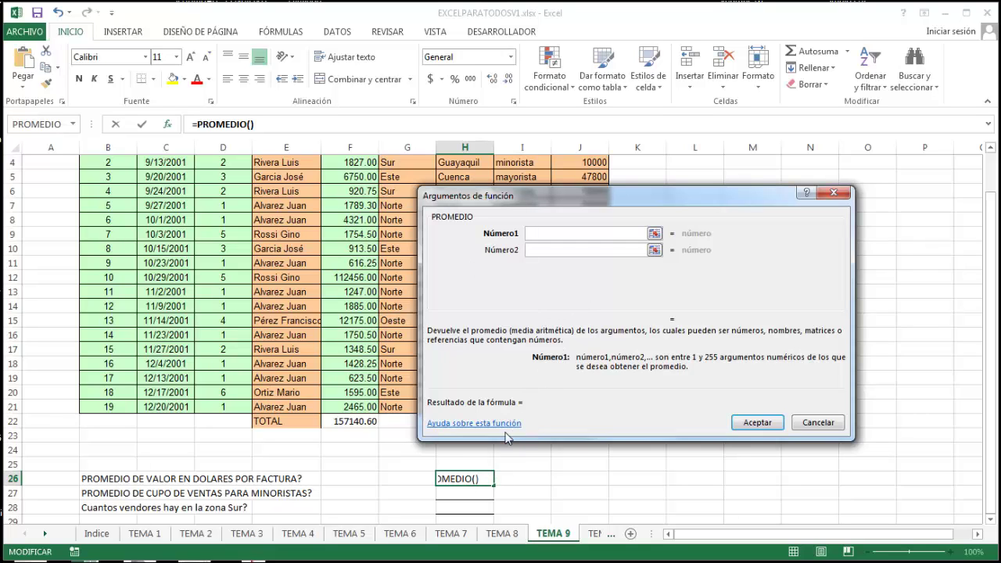
left_click(656, 234)
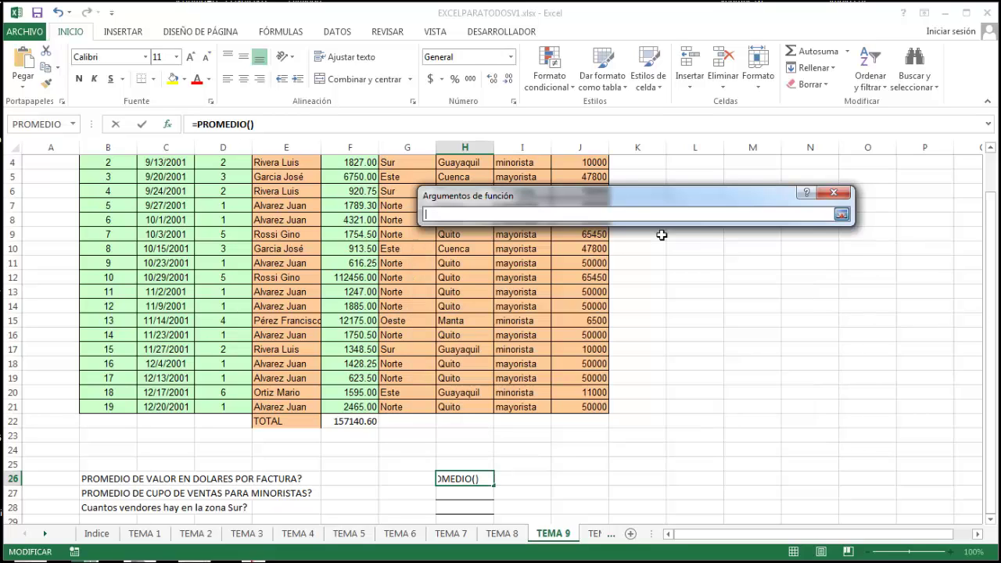
scroll(391, 322, "up", 1)
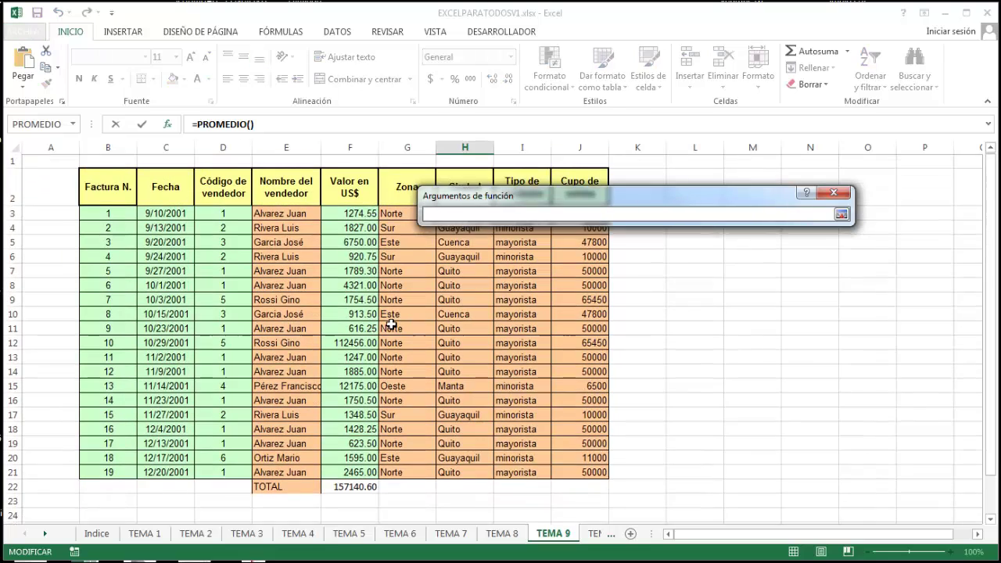
left_click_drag(354, 222, 352, 489)
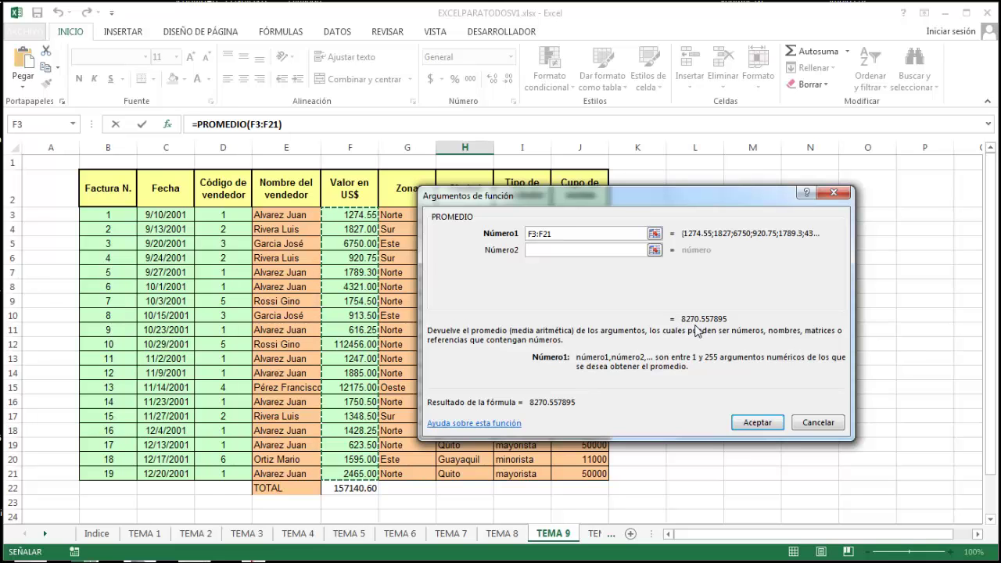
left_click(756, 422)
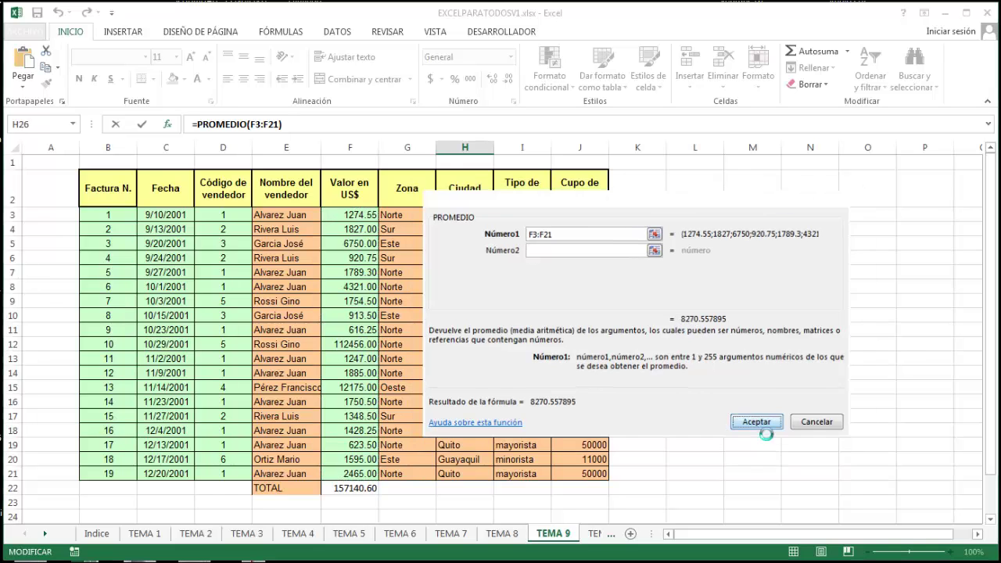
scroll(519, 465, "down", 1)
mouse_move(493, 457)
left_mouse_down()
mouse_move(649, 460)
mouse_move(474, 457)
left_mouse_up()
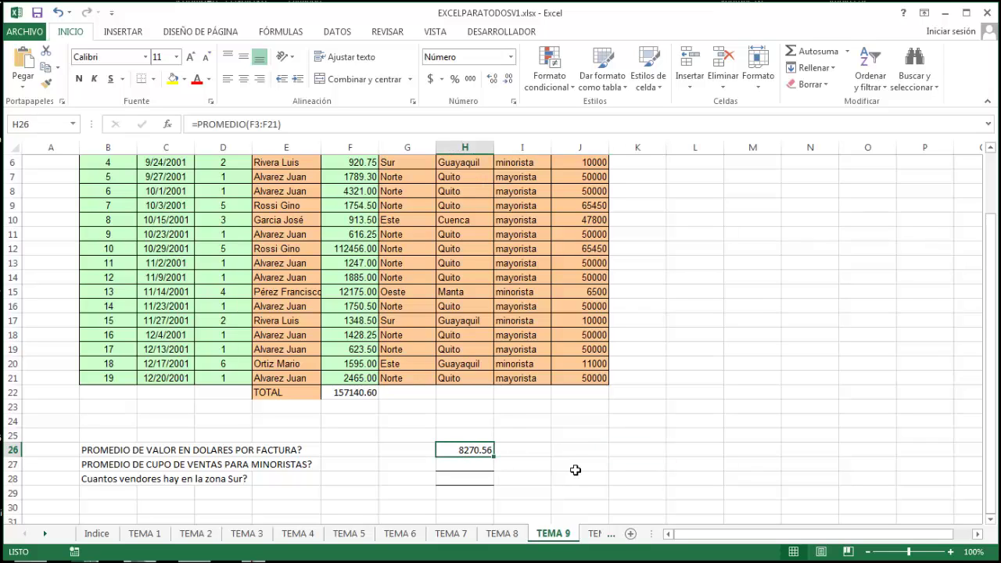
Compare the average formula in H26 with the TOTAL formula in F22 and the invoice rows above it
left_click(523, 458)
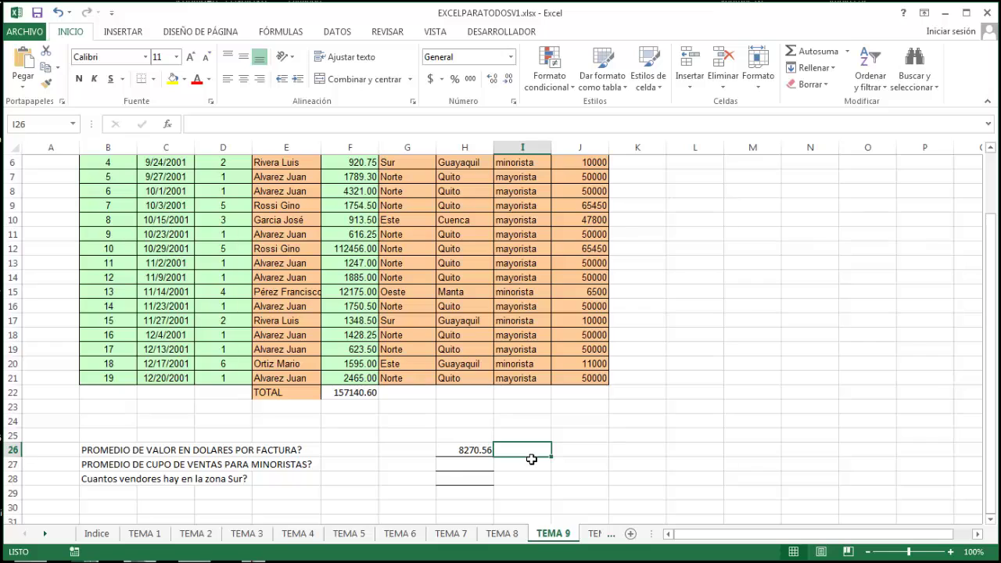
left_click(479, 452)
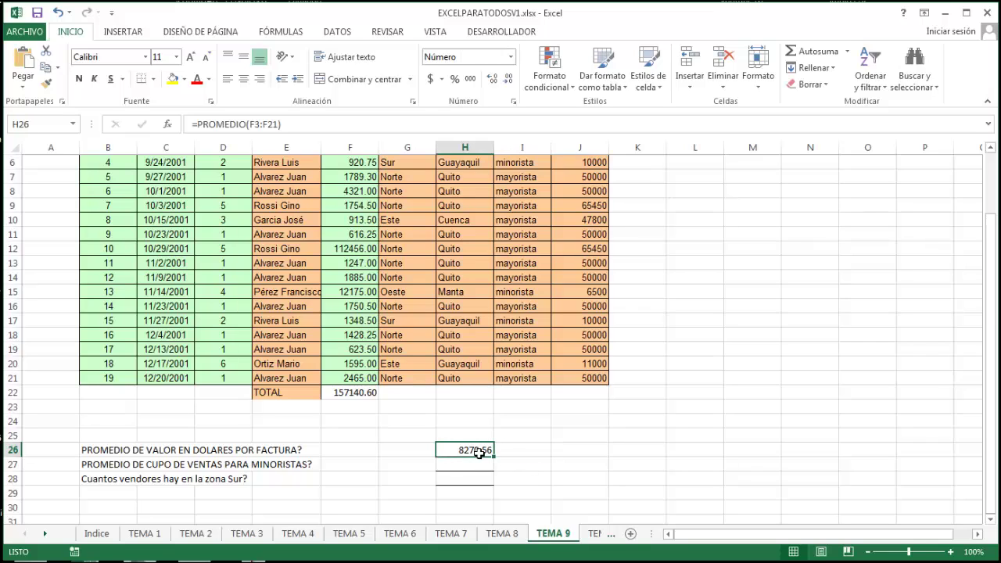
left_click(529, 456)
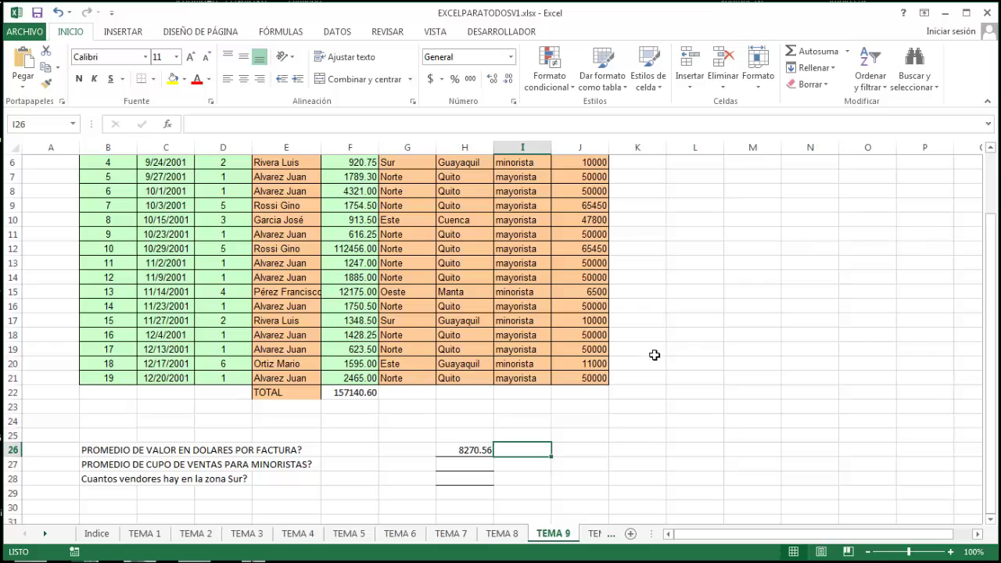
left_click(370, 399)
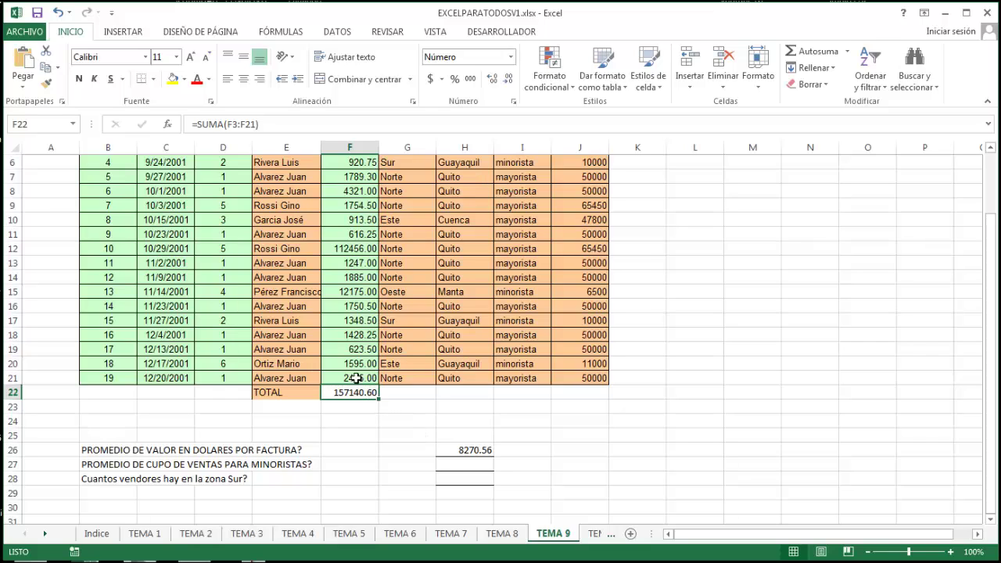
scroll(129, 411, "up", 2)
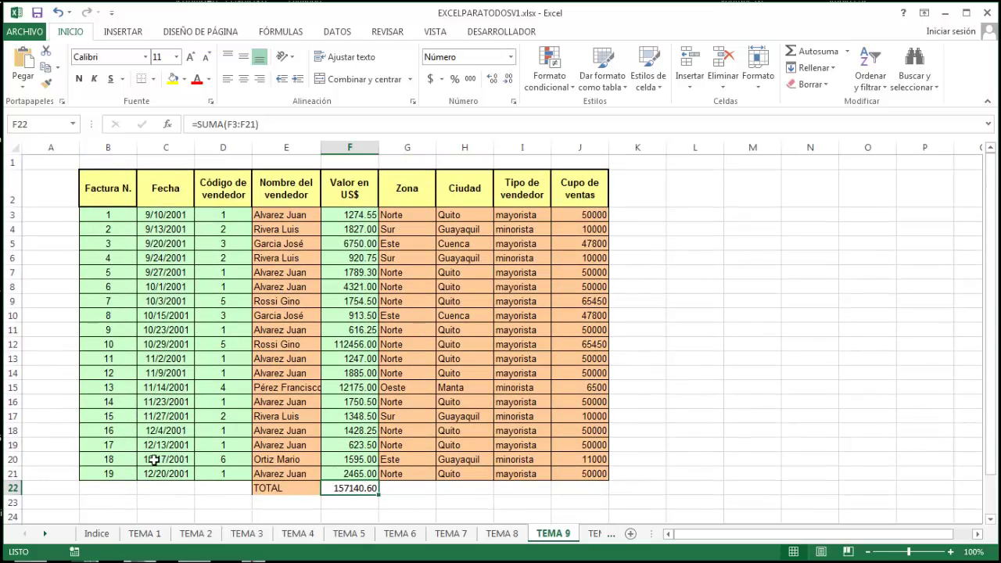
scroll(154, 459, "down", 1)
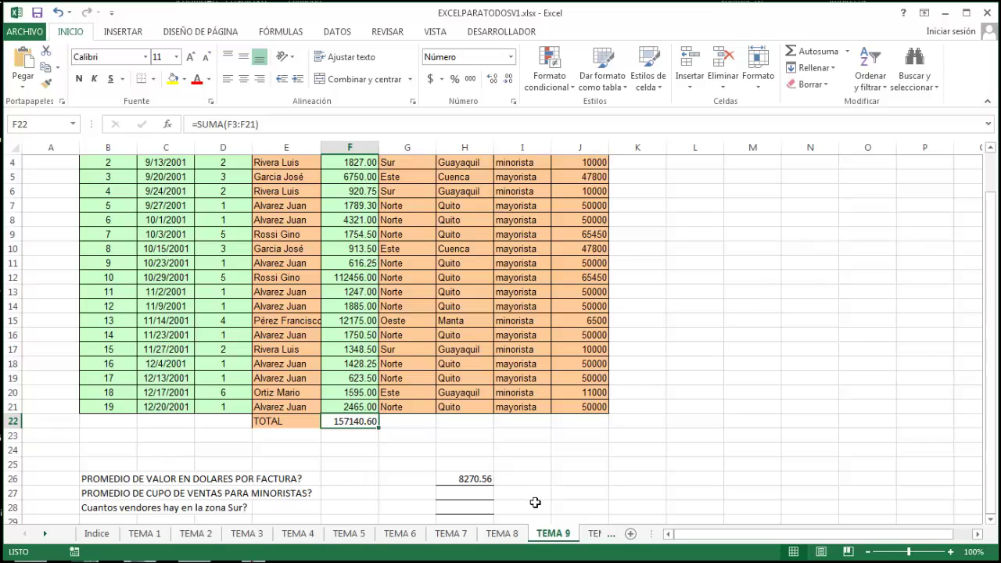
left_click(527, 479)
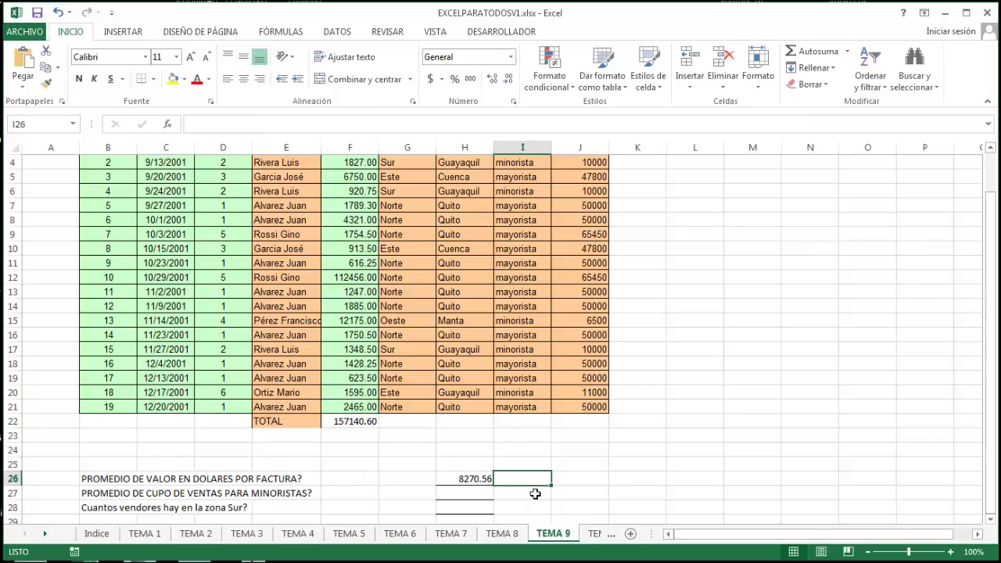
Enter the check formula =F22/19 in I26, dividing the TOTAL by the number of invoices beside the average
type("=")
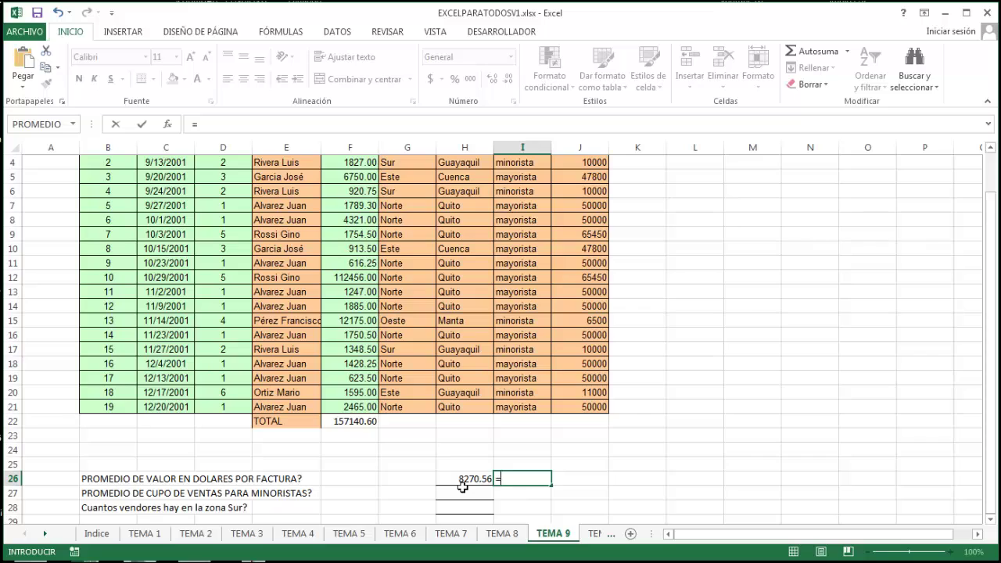
left_click(364, 426)
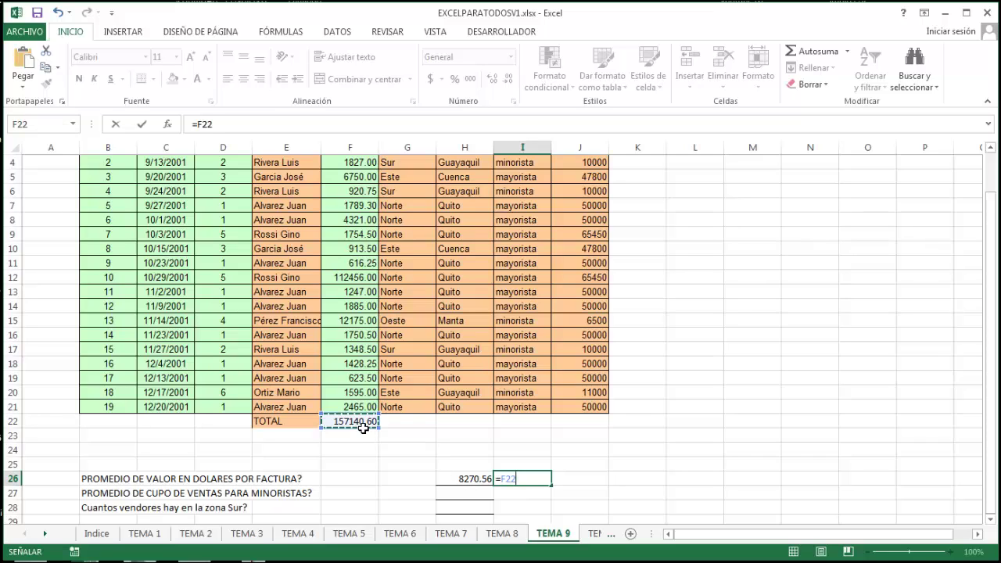
type("/19")
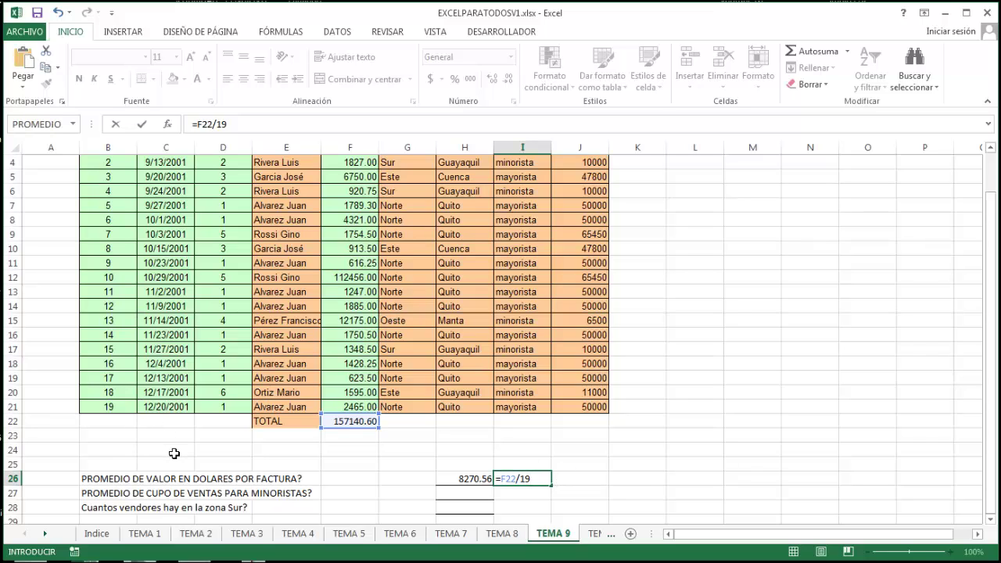
key("Return")
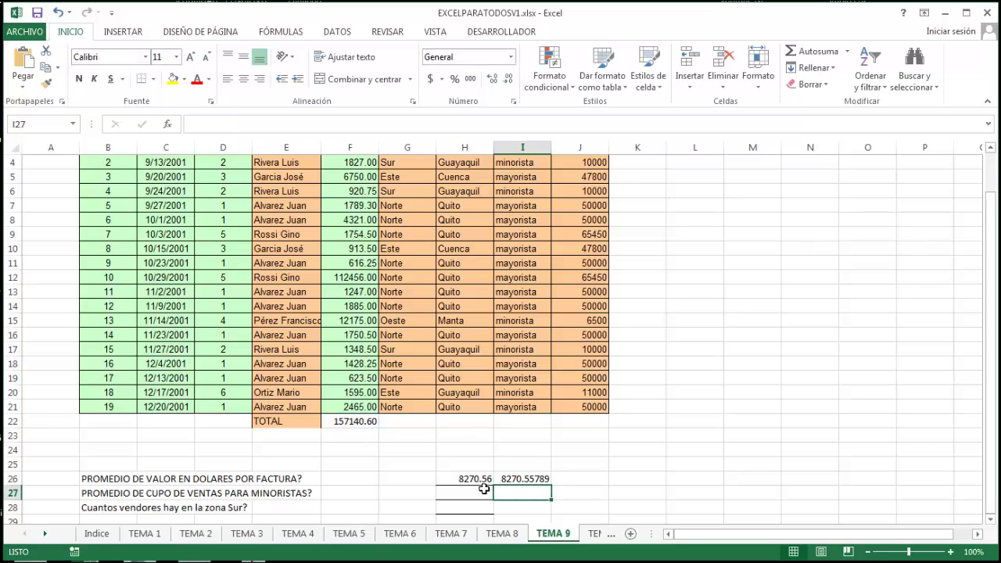
Reduce the check result in I26 to two decimal places
left_click(538, 479)
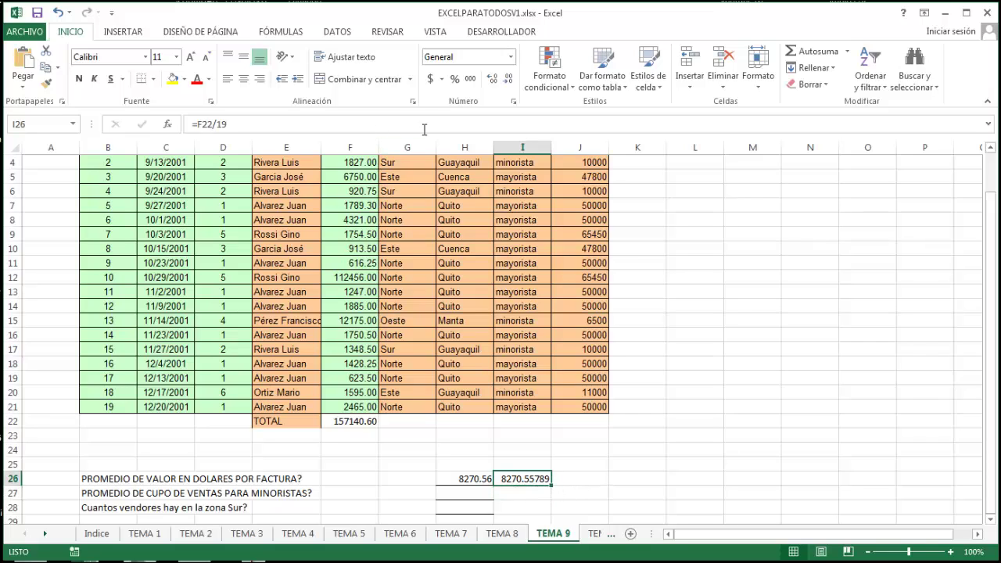
left_click(507, 83)
left_click(507, 82)
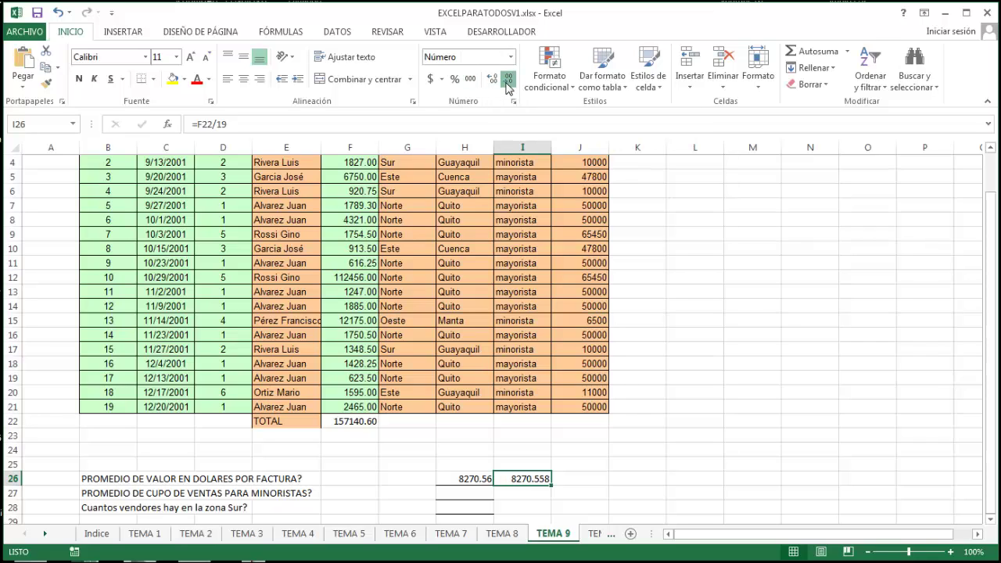
left_click(507, 82)
left_click(660, 495)
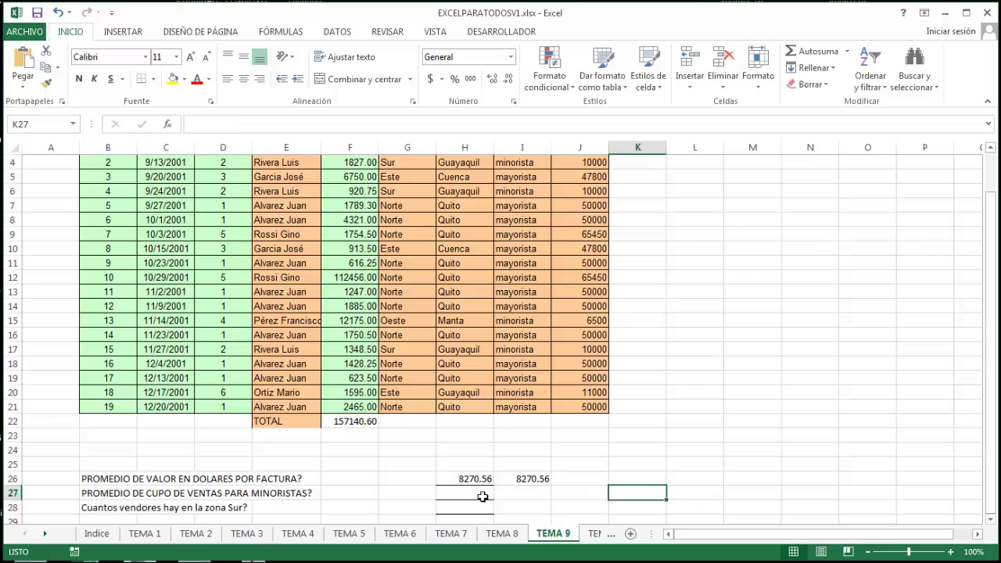
scroll(515, 499, "down", 1)
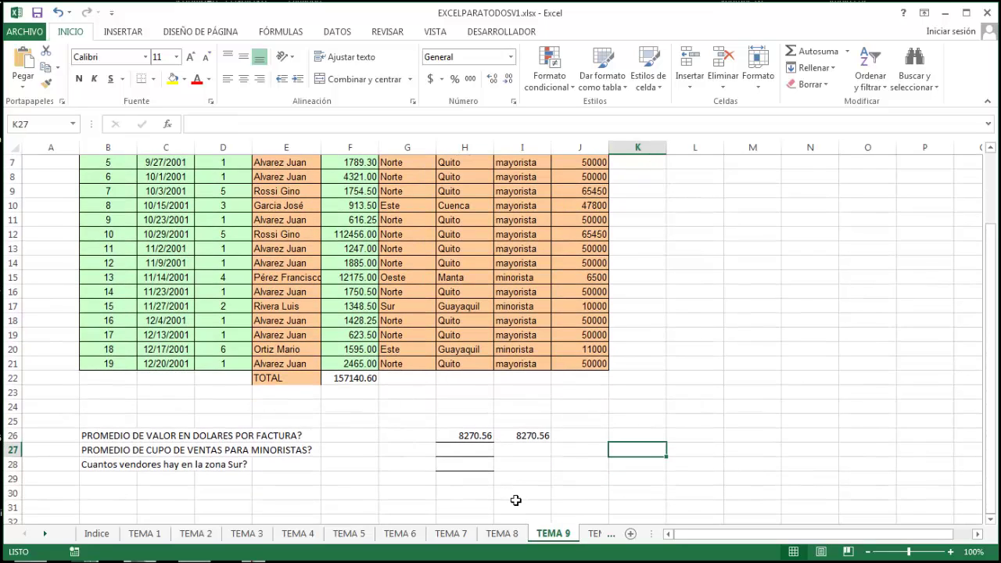